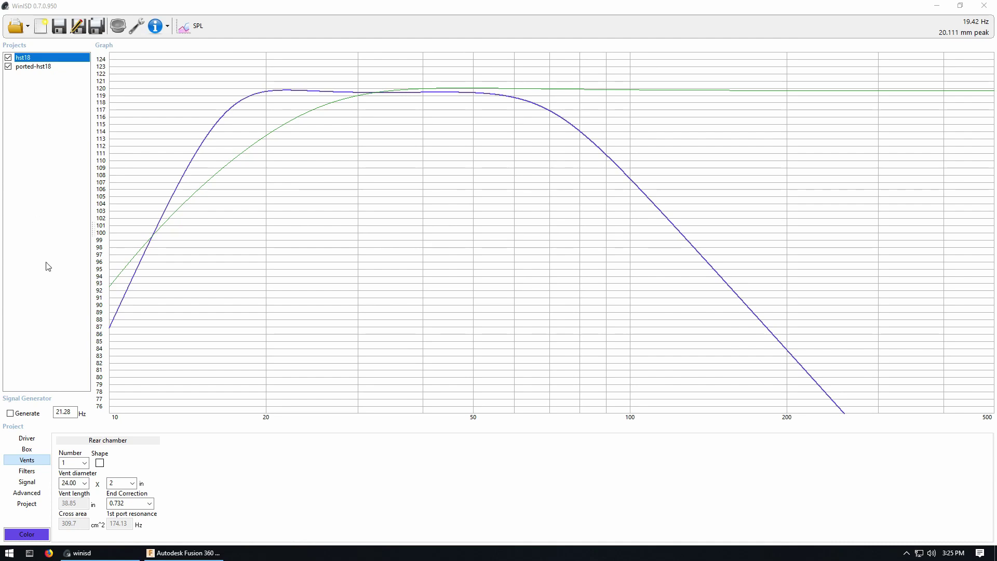
Show the HST18 driver's Thiele/Small parameters: Fs 15.60 Hz, Qts 0.330, Vas 307 l, Xmax 38 mm
{"action": "left_click", "coordinate": [37, 440]}
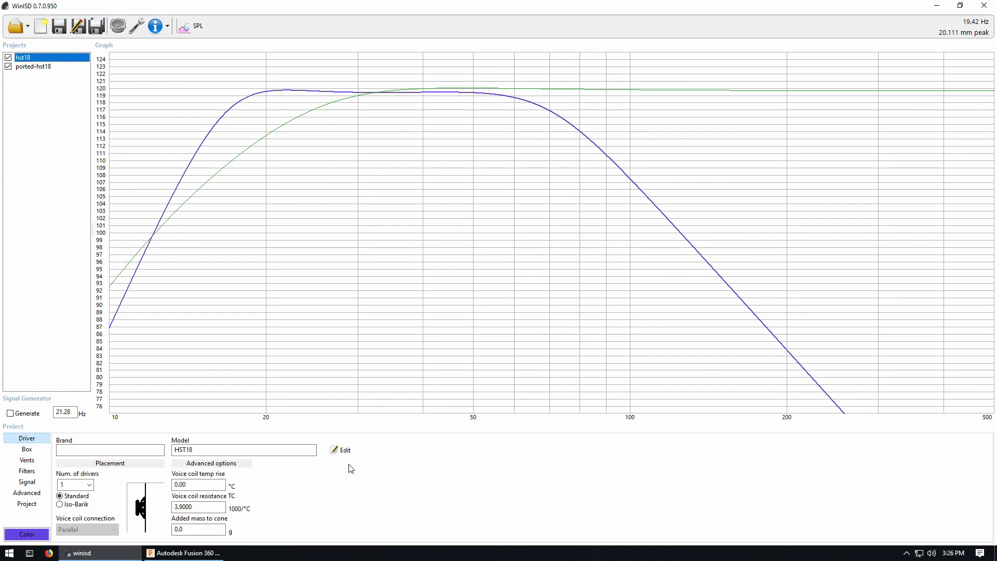
{"action": "left_click", "coordinate": [346, 450]}
{"action": "left_click", "coordinate": [168, 145]}
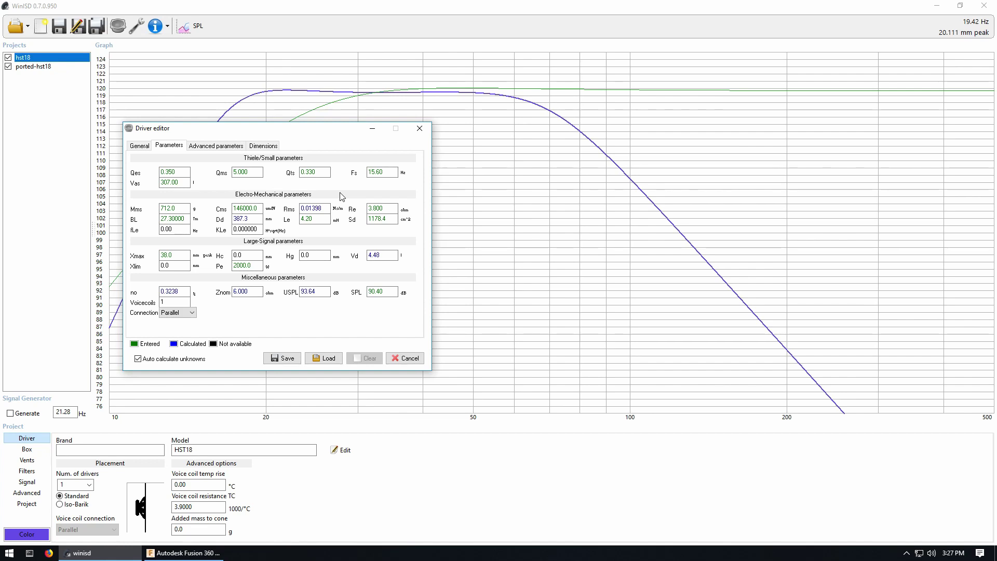
Close the driver editor and make ported-hst18 the active project
{"action": "left_click", "coordinate": [419, 129]}
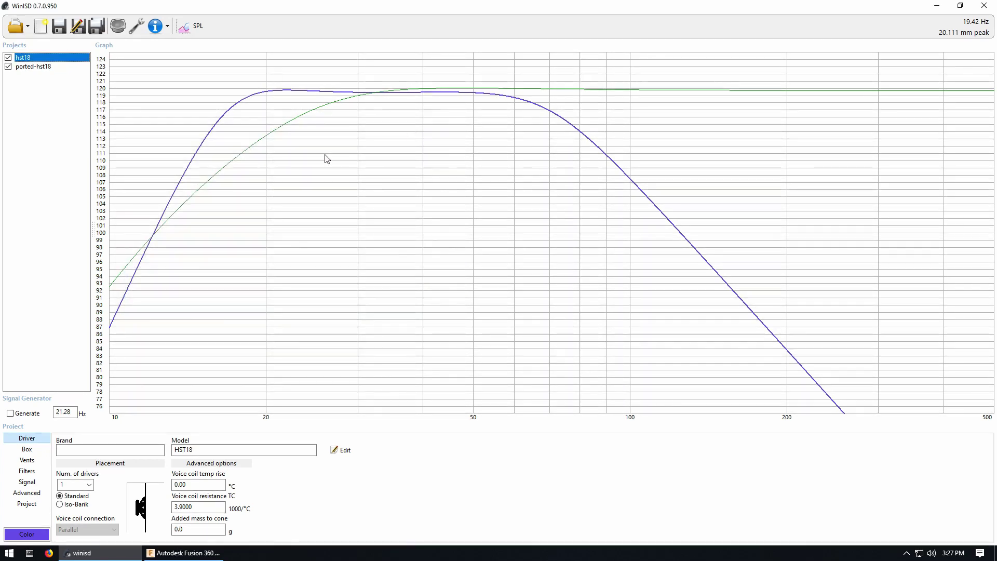
{"action": "left_click", "coordinate": [64, 67]}
{"action": "left_click", "coordinate": [60, 59]}
{"action": "left_click", "coordinate": [58, 68]}
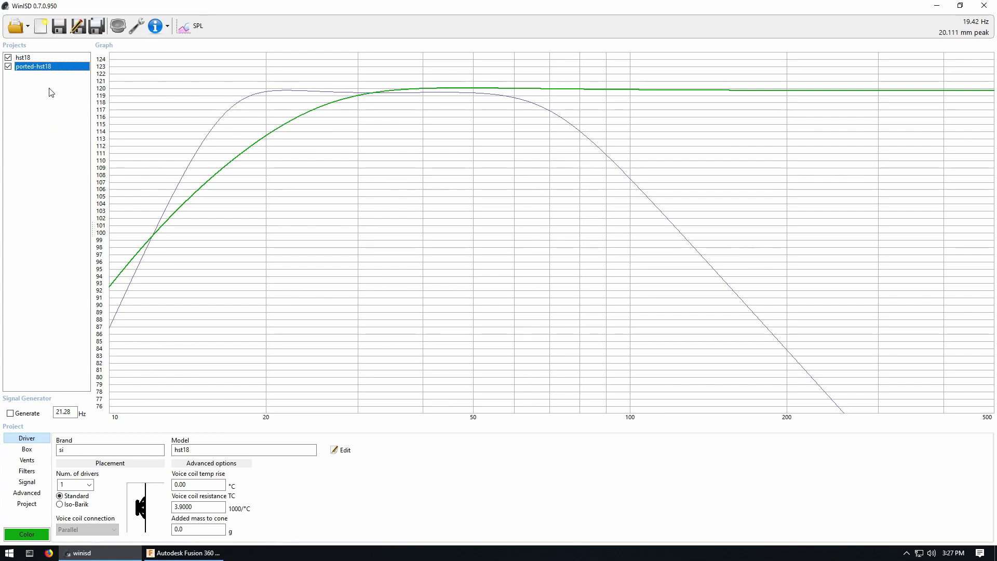
Show ported-hst18's signal settings and select the 2001.0 W system input power value
{"action": "left_click", "coordinate": [35, 485]}
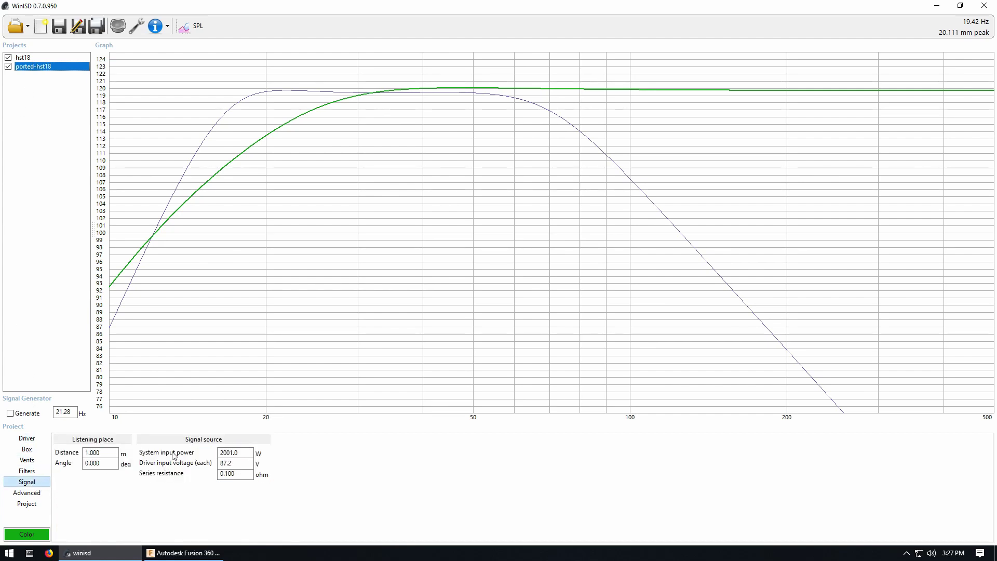
{"action": "left_click", "coordinate": [243, 454]}
{"action": "left_click_drag", "start_coordinate": [243, 453], "coordinate": [188, 452]}
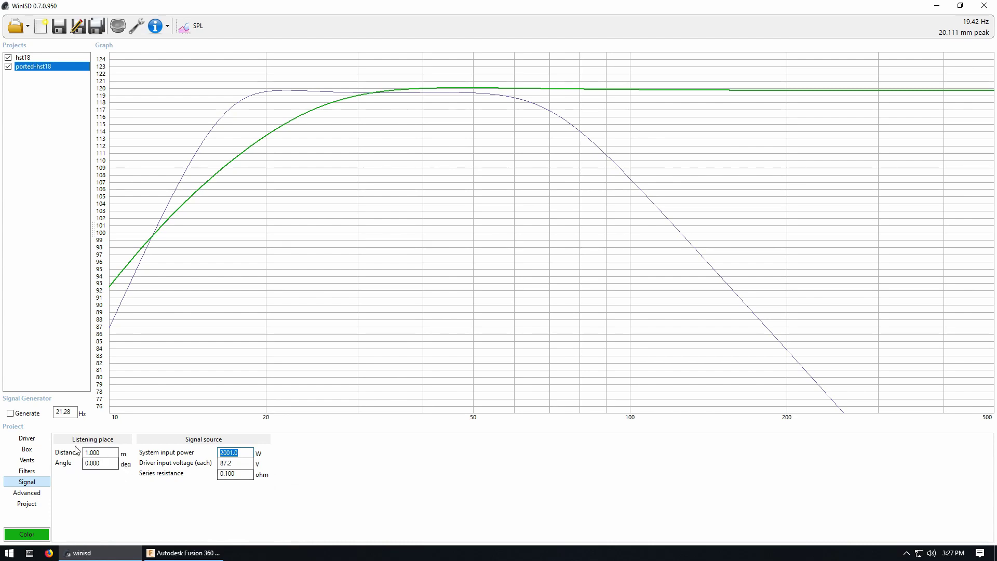
{"action": "left_click", "coordinate": [199, 27]}
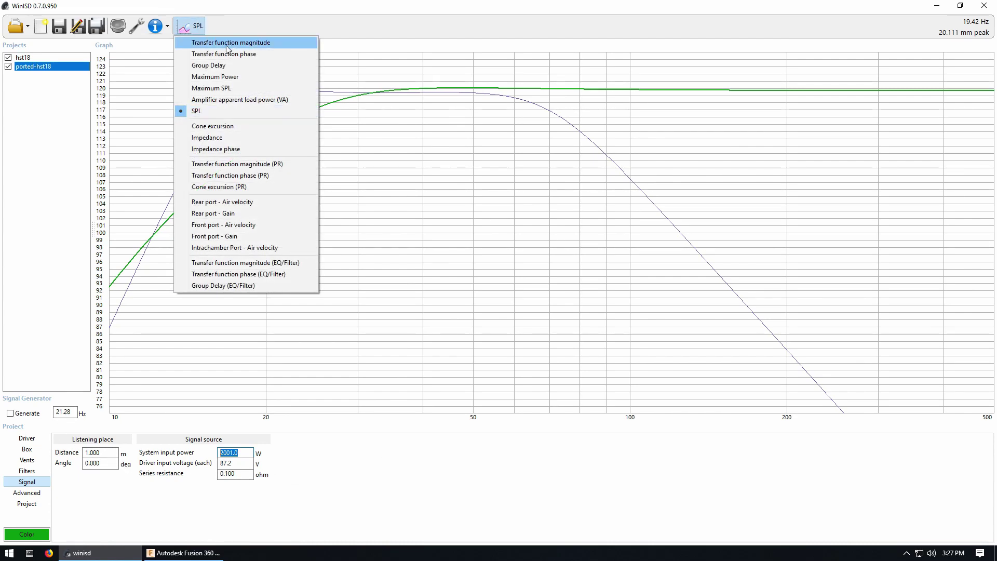
{"action": "left_click", "coordinate": [316, 512]}
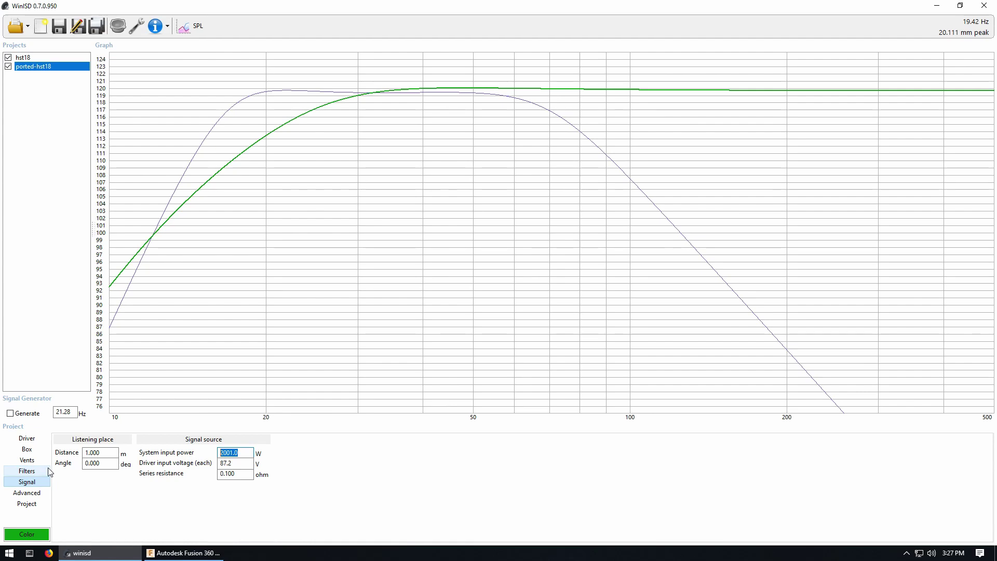
Try 200 and 20 Hz box tuning, then settle the tuning frequency at 19 Hz
{"action": "left_click", "coordinate": [27, 450]}
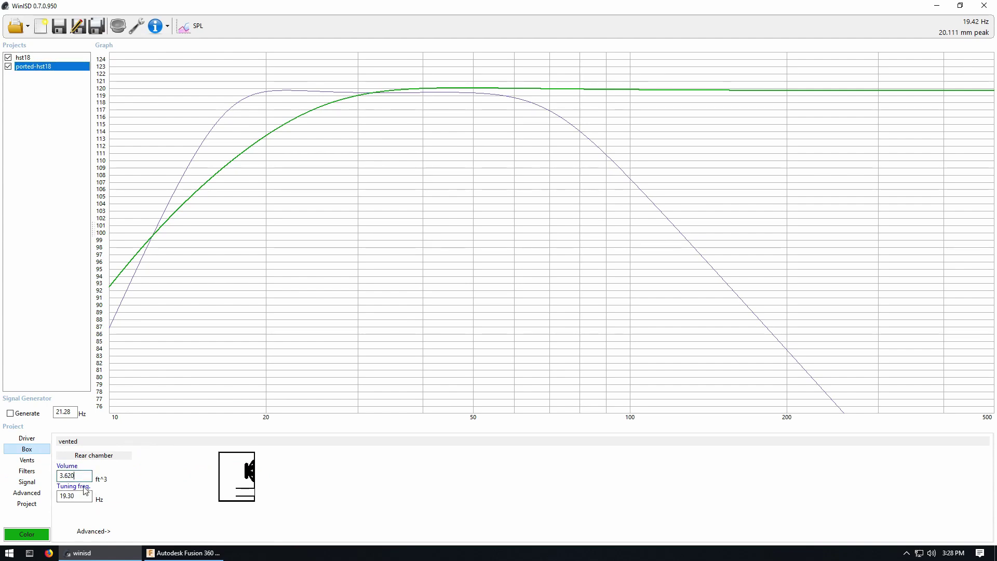
{"action": "double_click", "coordinate": [57, 495]}
{"action": "type", "text": "20"}
{"action": "type", "text": "0"}
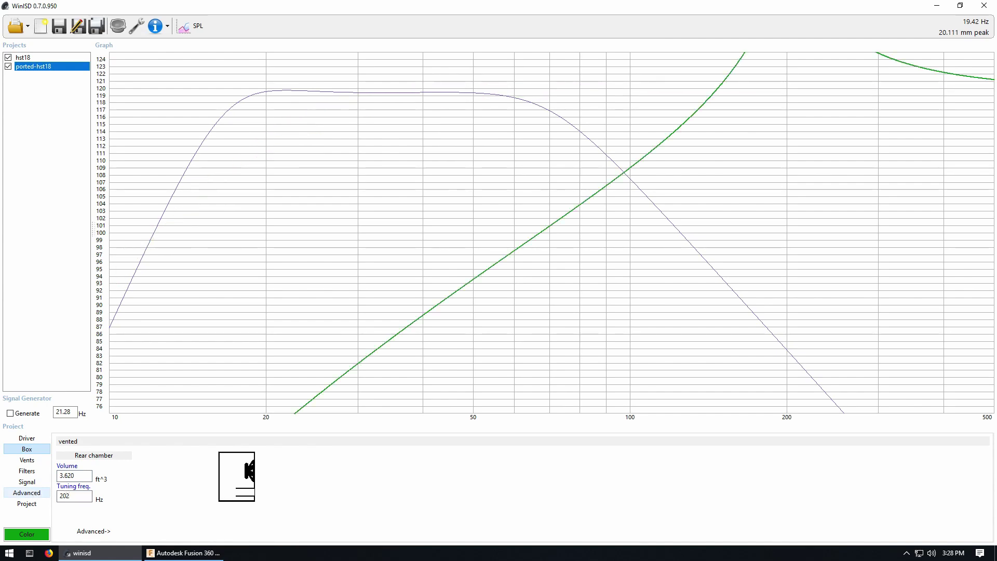
{"action": "key", "text": "BackSpace"}
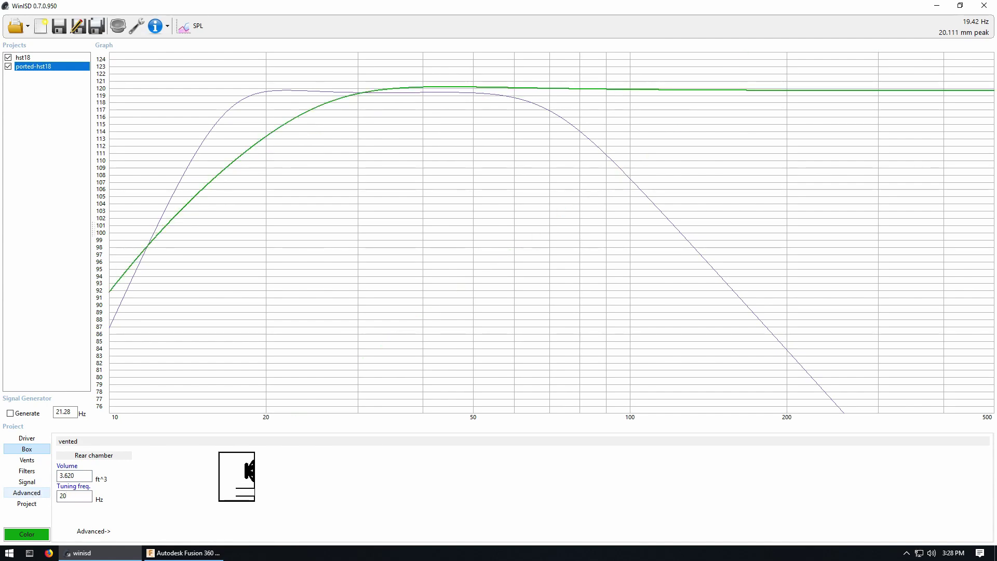
{"action": "type", "text": "0"}
{"action": "key", "text": "BackSpace"}
{"action": "type", "text": "0"}
{"action": "key", "text": "BackSpace"}
{"action": "type", "text": "0"}
{"action": "key", "text": "BackSpace"}
{"action": "key", "text": "BackSpace"}
{"action": "type", "text": "9"}
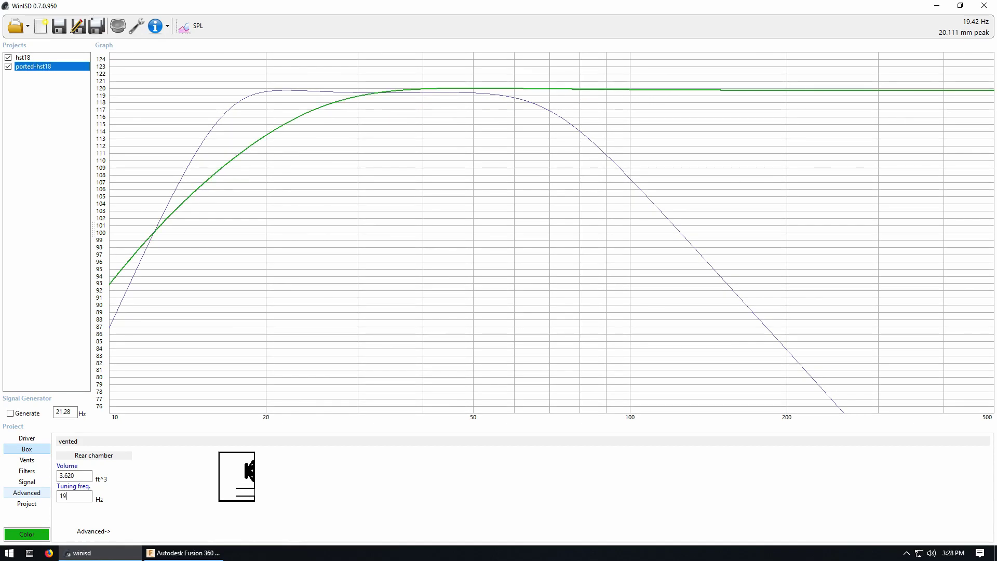
Set the box volume to 3.3 ft^3
{"action": "key", "text": "shift+Tab"}
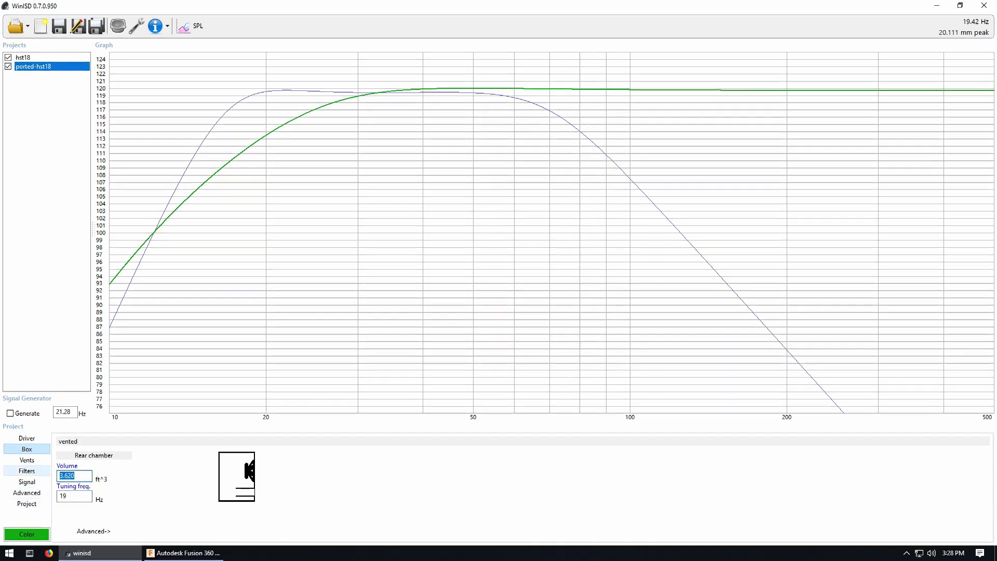
{"action": "type", "text": "10"}
{"action": "key", "text": "BackSpace"}
{"action": "key", "text": "BackSpace"}
{"action": "type", "text": "3.3"}
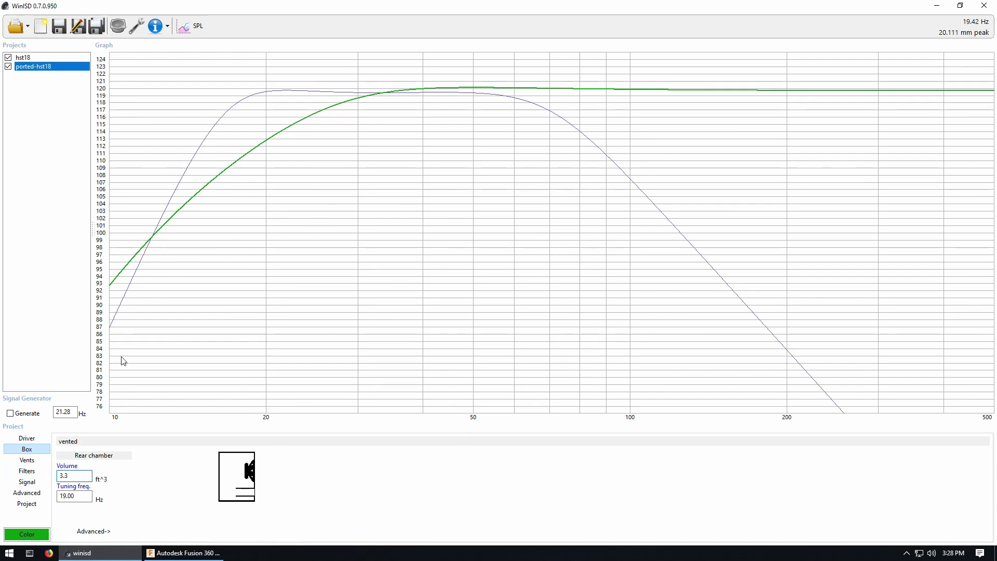
Try a 22 x 5 in vent size
{"action": "left_click", "coordinate": [32, 461]}
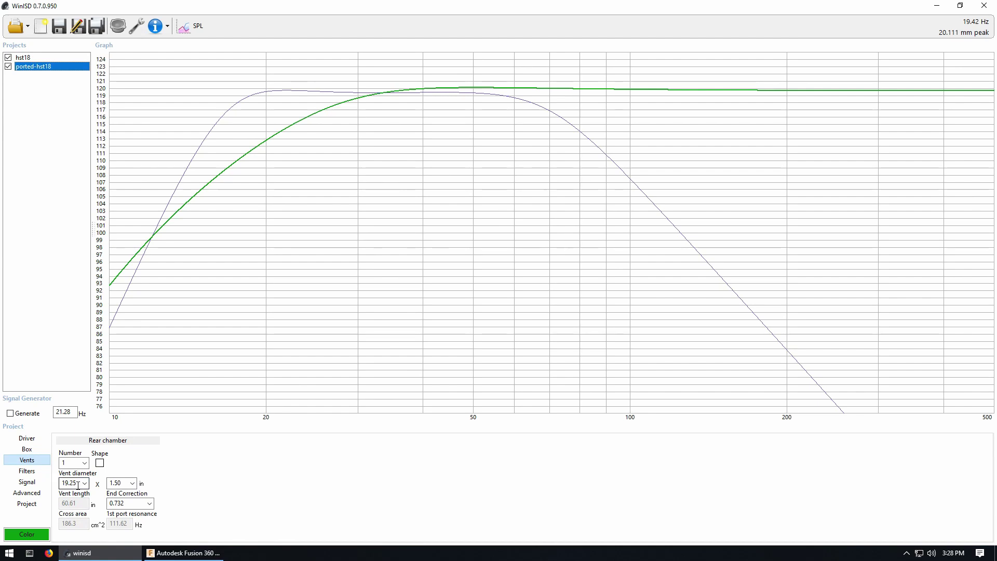
{"action": "double_click", "coordinate": [117, 482]}
{"action": "type", "text": "5"}
{"action": "double_click", "coordinate": [67, 483]}
{"action": "type", "text": "22"}
Recheck the box settings, then set the vent to 19 x 1.5 in
{"action": "left_click", "coordinate": [27, 449]}
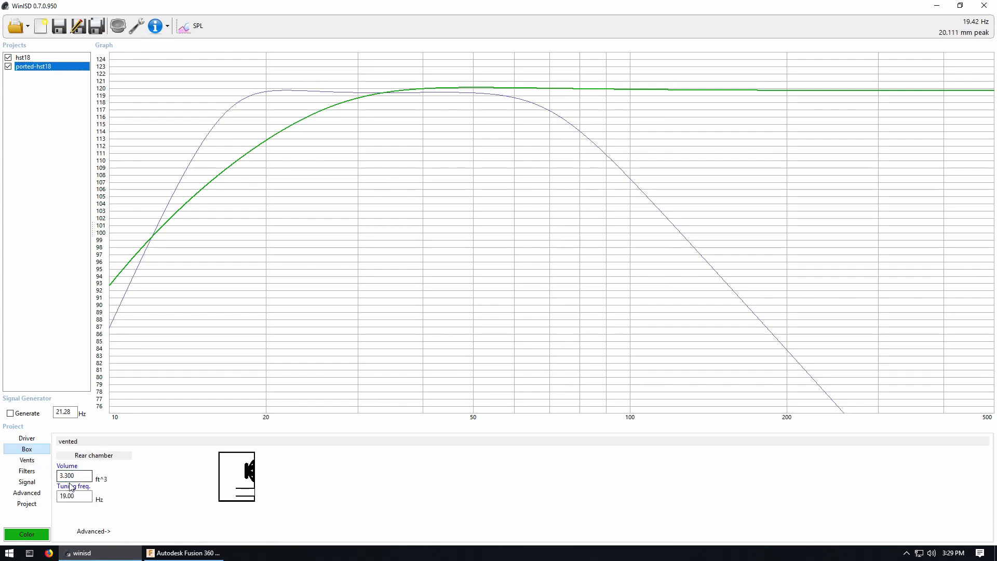
{"action": "left_click", "coordinate": [33, 461]}
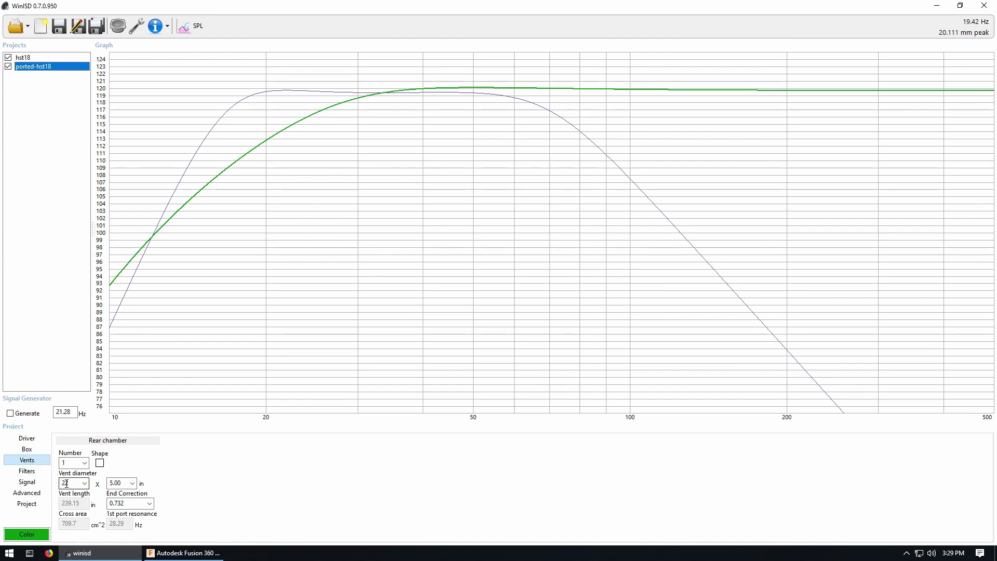
{"action": "left_click", "coordinate": [119, 483]}
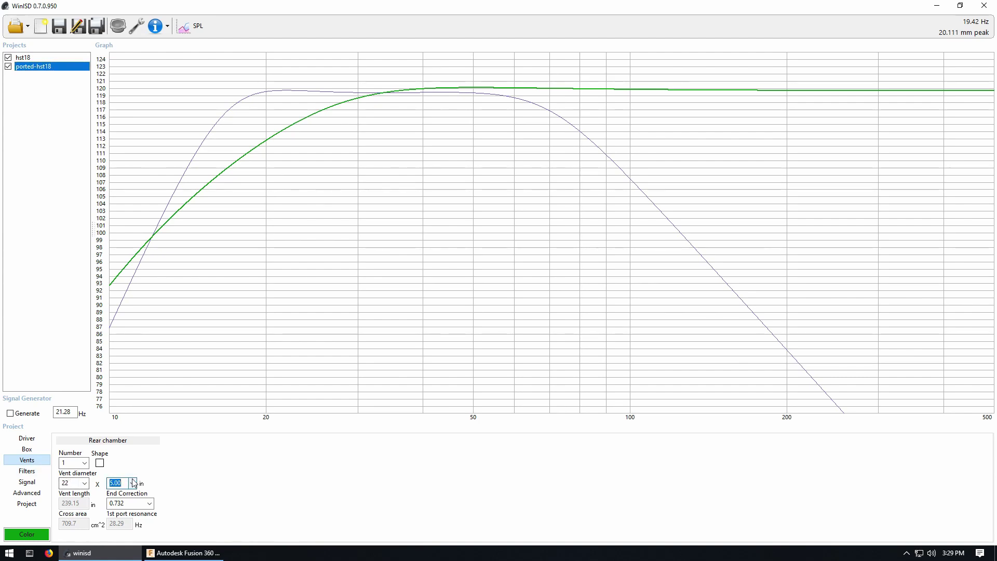
{"action": "type", "text": "1"}
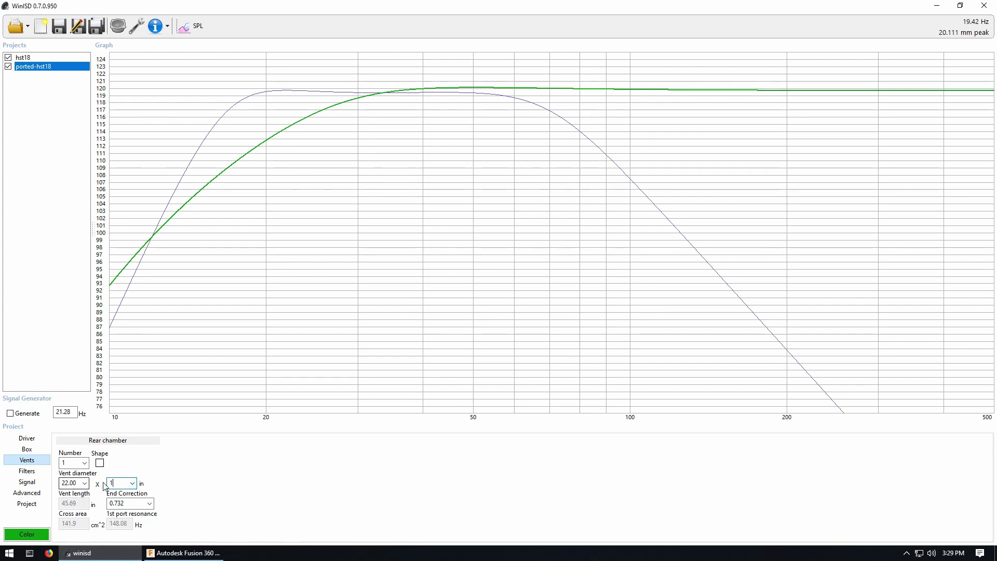
{"action": "type", "text": ".5"}
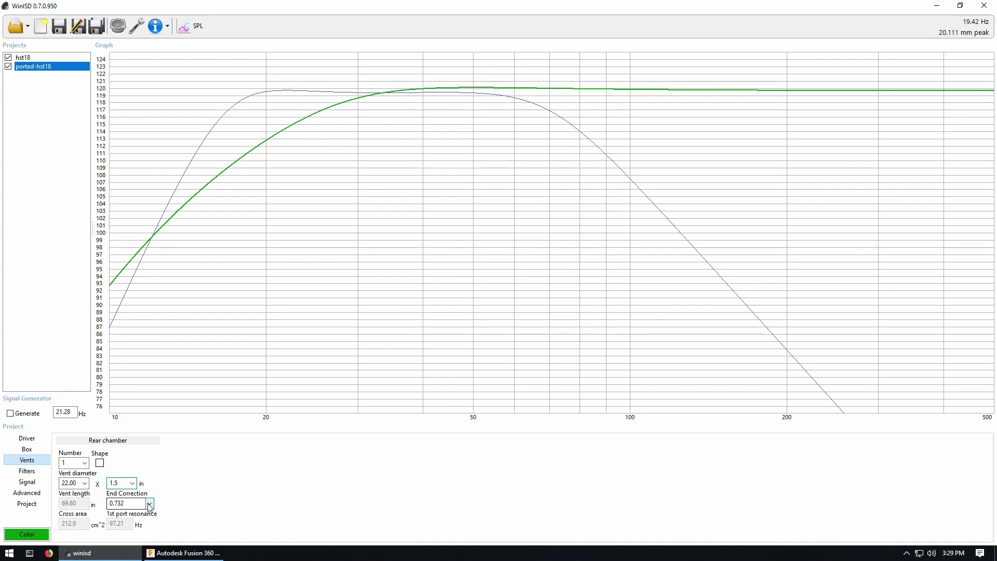
{"action": "left_click", "coordinate": [72, 483]}
{"action": "type", "text": "19"}
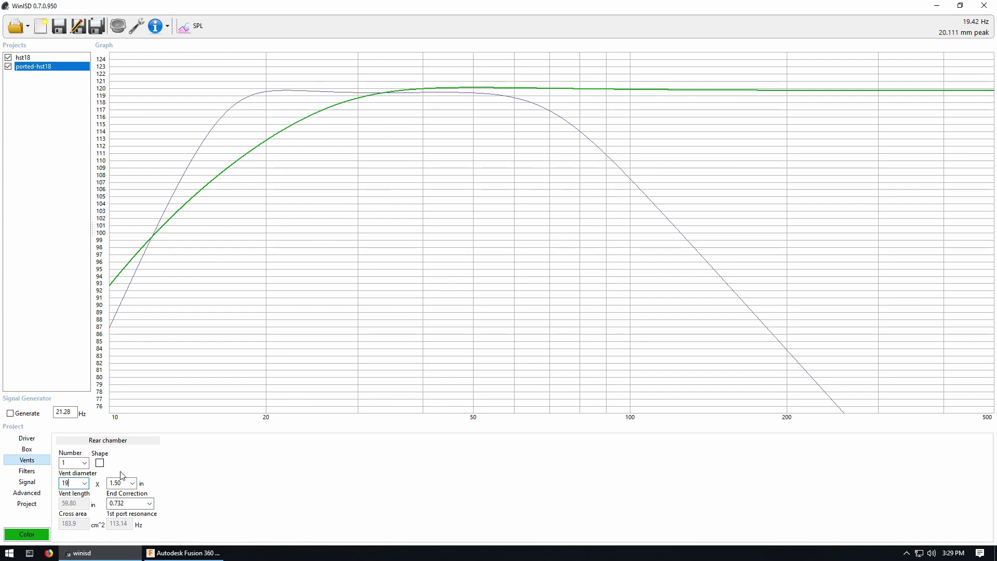
Plot rear port air velocity and select the Plot Window's air-velocity upper limit for editing
{"action": "left_click", "coordinate": [190, 27]}
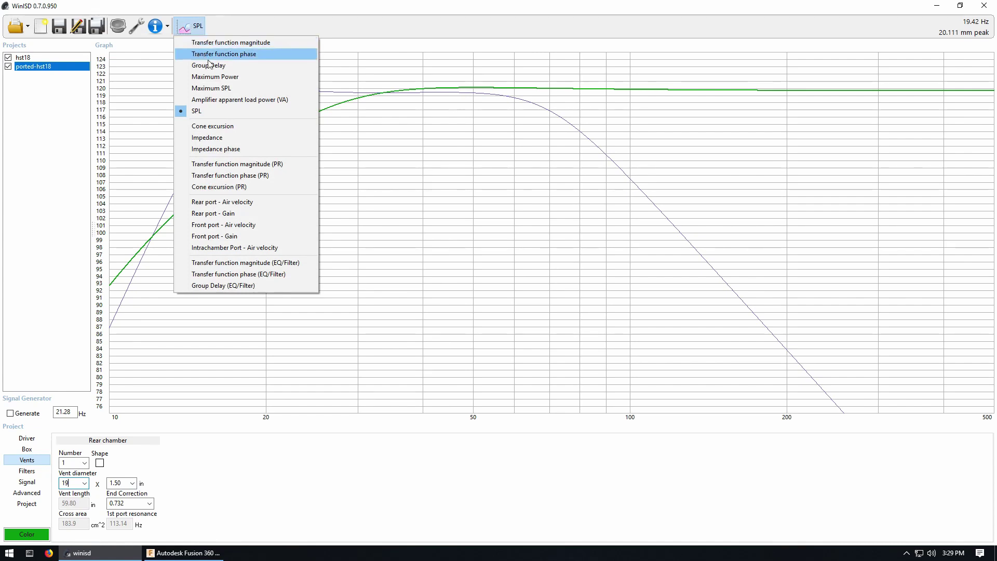
{"action": "left_click", "coordinate": [261, 201]}
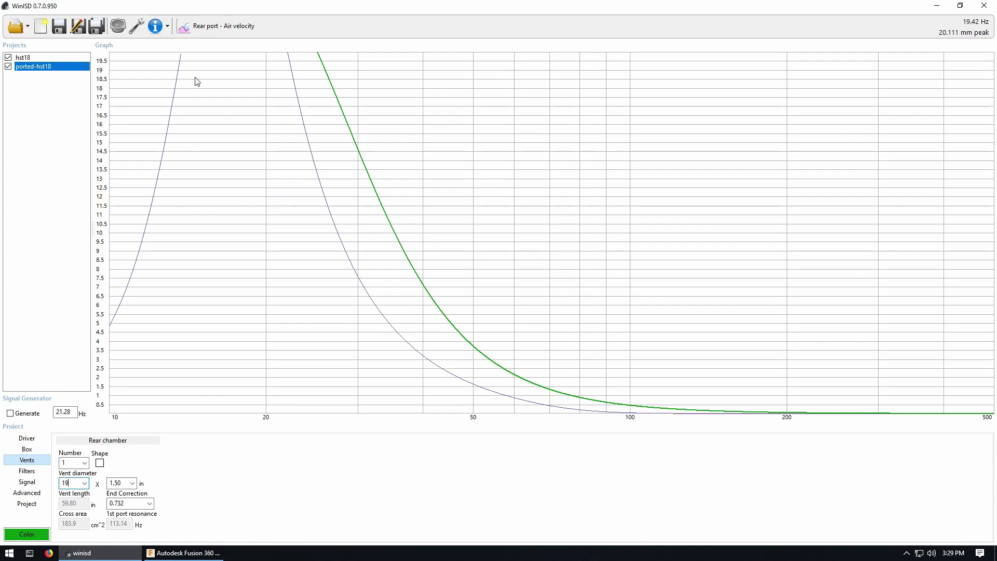
{"action": "left_click", "coordinate": [138, 24]}
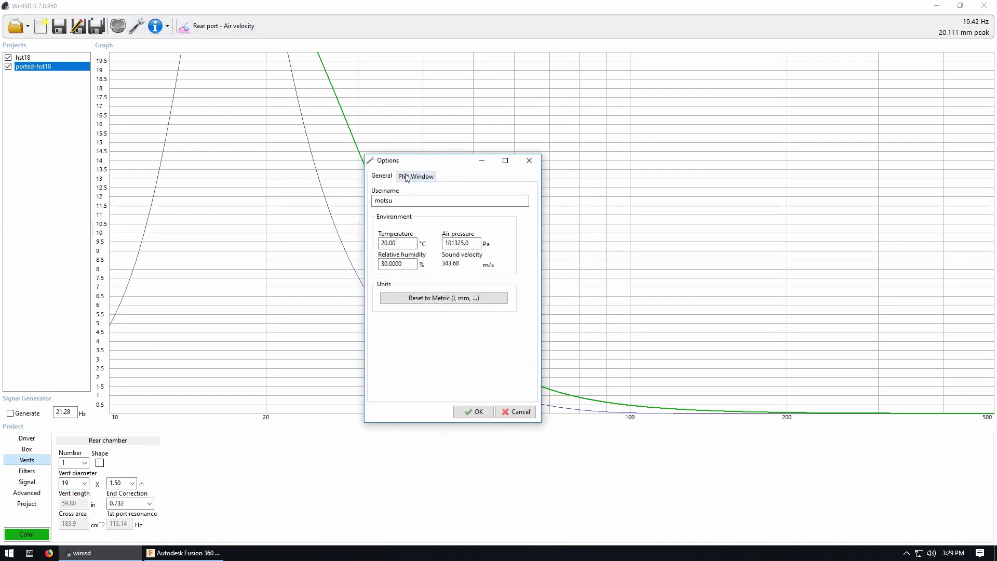
{"action": "left_click", "coordinate": [415, 175]}
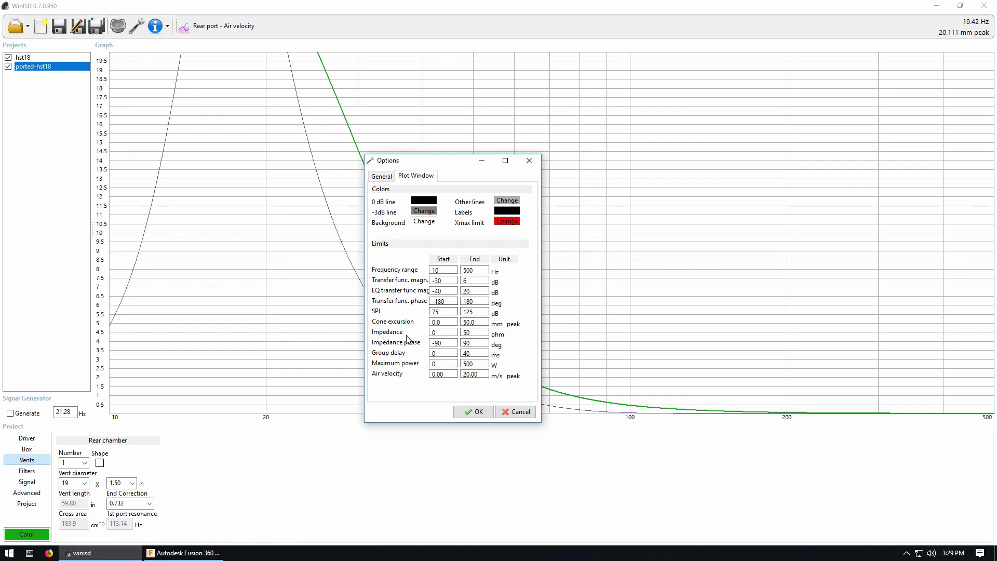
{"action": "double_click", "coordinate": [478, 374]}
Apply a 40 m/s air-velocity graph limit, then try a 20 in vent before returning to 19
{"action": "type", "text": "40"}
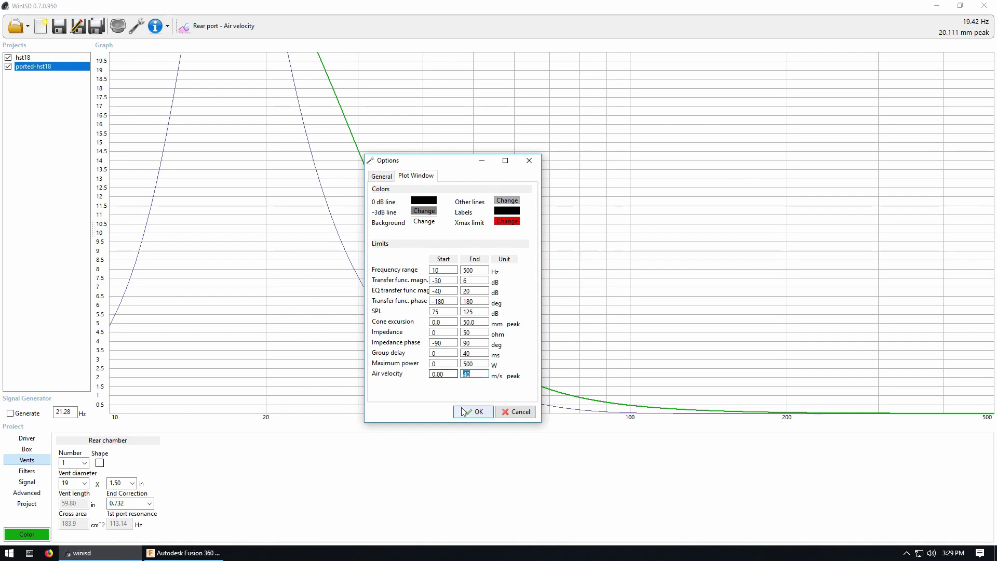
{"action": "left_click", "coordinate": [475, 412]}
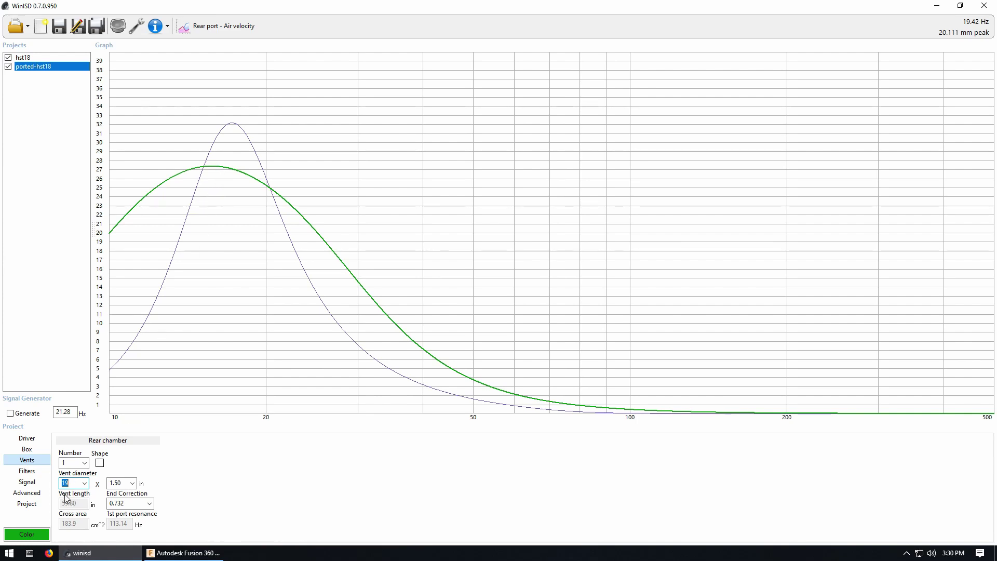
{"action": "left_click", "coordinate": [77, 482]}
{"action": "key", "text": "BackSpace"}
{"action": "key", "text": "BackSpace"}
{"action": "type", "text": "20"}
{"action": "key", "text": "BackSpace"}
{"action": "key", "text": "BackSpace"}
{"action": "type", "text": "19"}
Switch the graph to the Cone excursion plot
{"action": "left_click", "coordinate": [217, 29]}
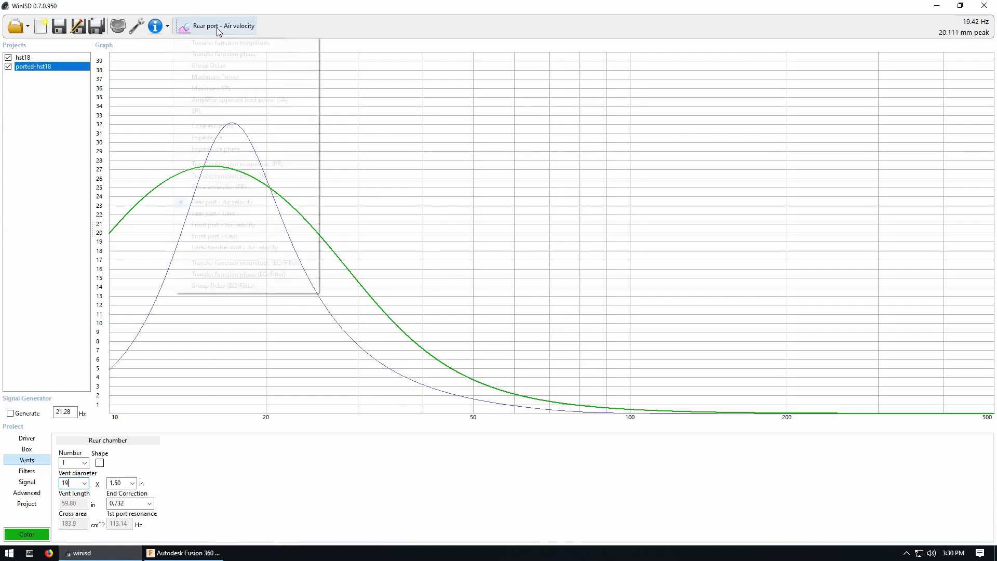
{"action": "left_click", "coordinate": [232, 126]}
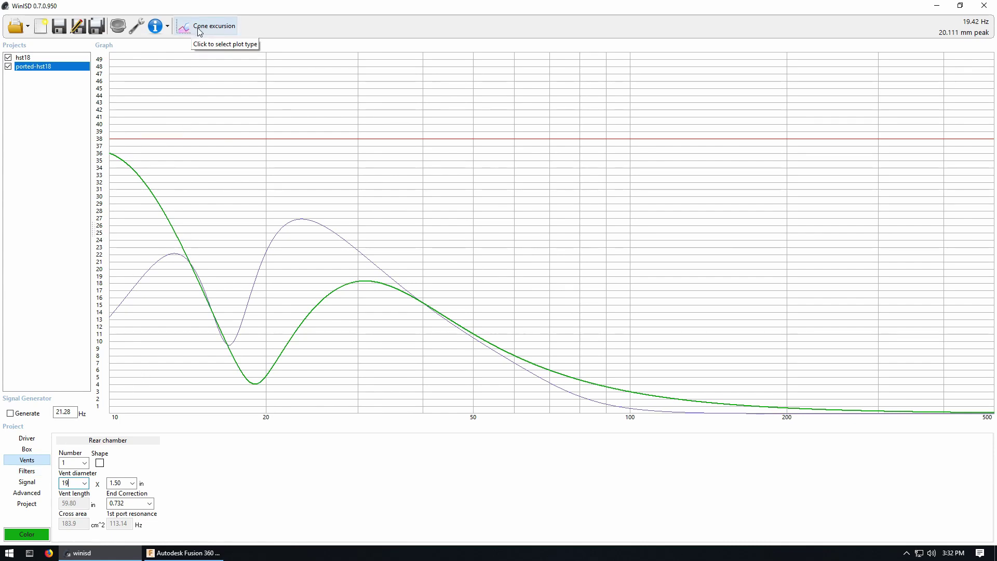
Compare the SPL graph with the 11.50 Hz Highpass filter toggled off and on
{"action": "left_click", "coordinate": [27, 471]}
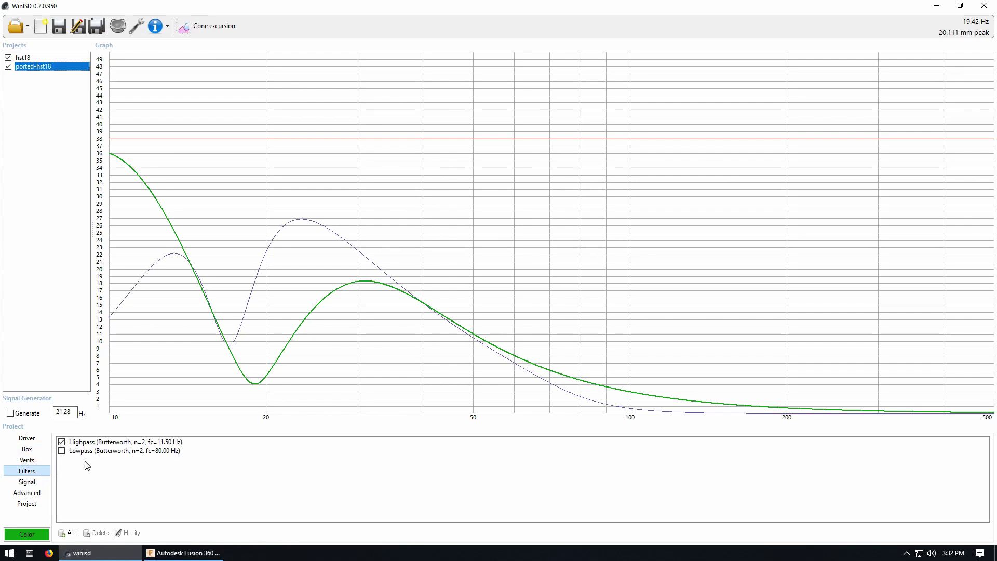
{"action": "left_click", "coordinate": [226, 32]}
{"action": "left_click", "coordinate": [214, 113]}
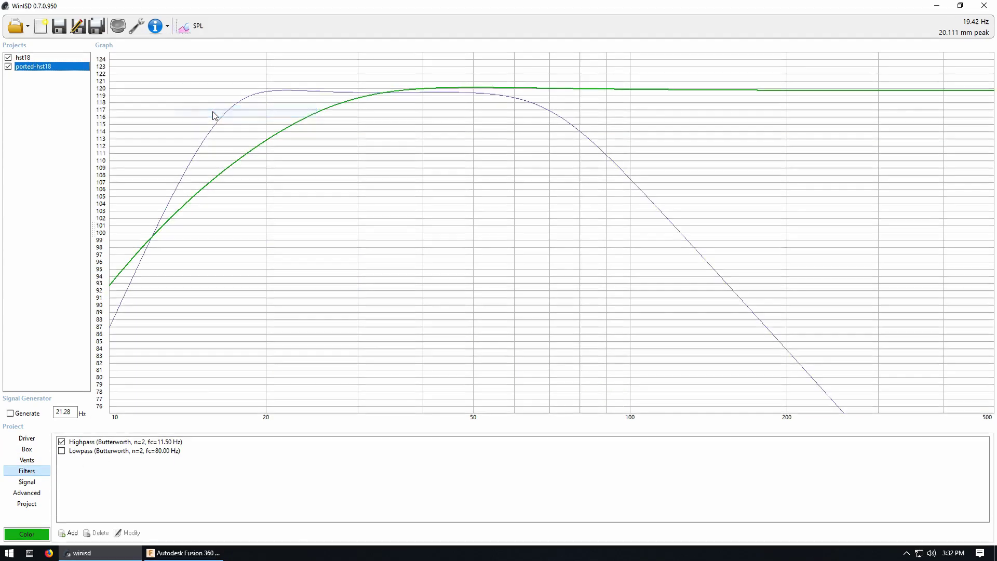
{"action": "left_click", "coordinate": [61, 442]}
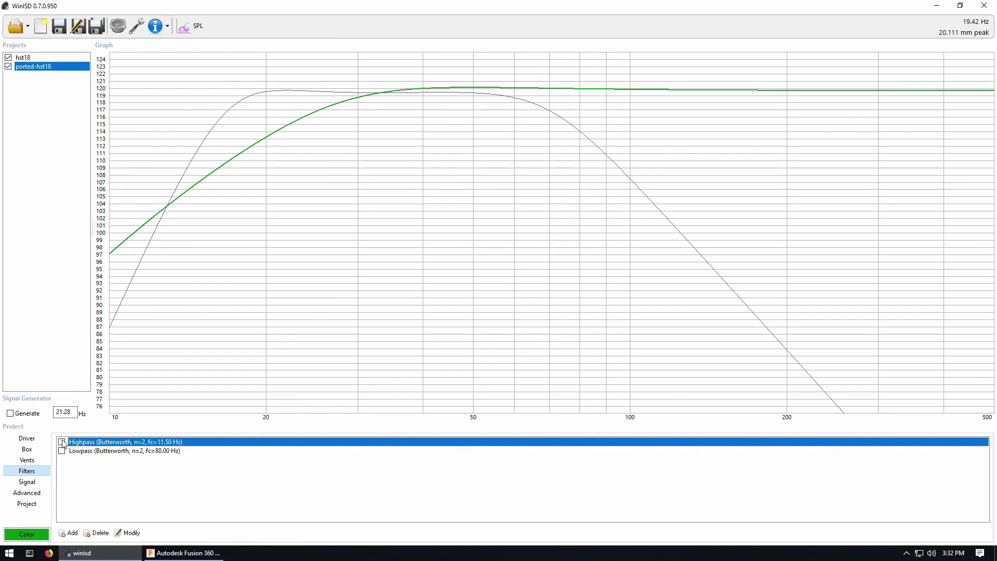
{"action": "left_click", "coordinate": [61, 442]}
{"action": "double_click", "coordinate": [62, 442]}
{"action": "left_click", "coordinate": [186, 21]}
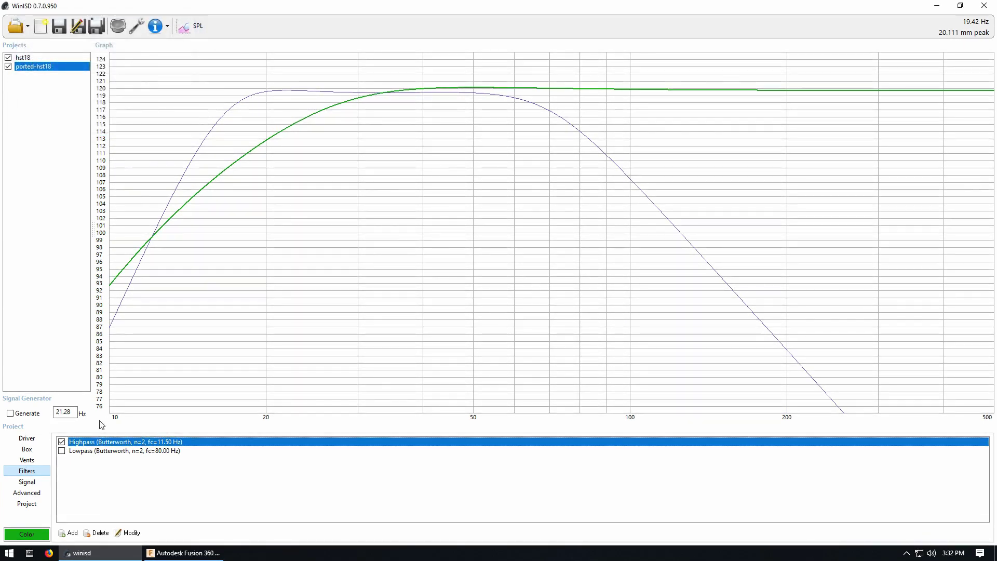
{"action": "left_click", "coordinate": [62, 442]}
{"action": "left_click", "coordinate": [62, 442]}
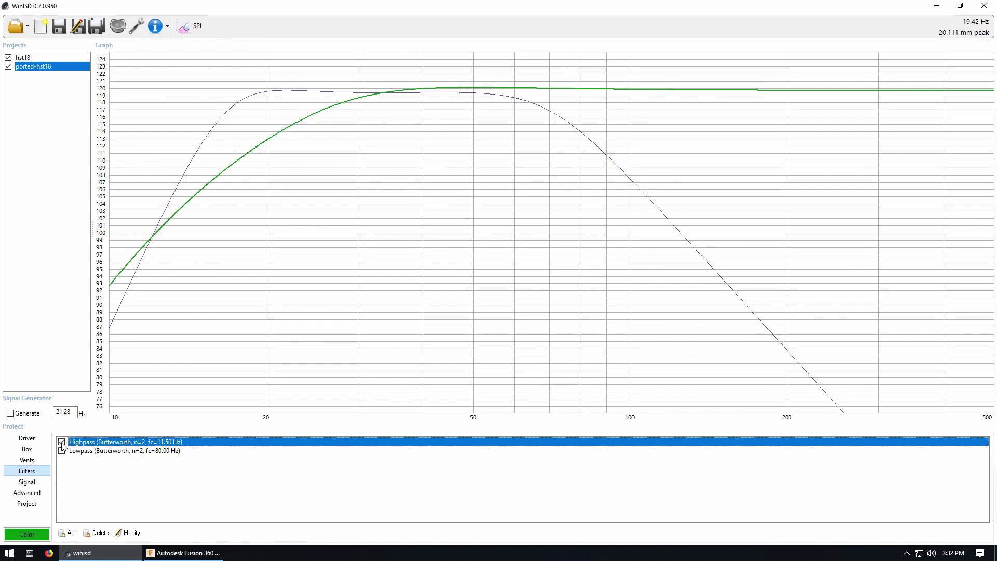
Compare cone excursion with and without the Highpass filter
{"action": "left_click", "coordinate": [190, 26]}
{"action": "left_click", "coordinate": [232, 127]}
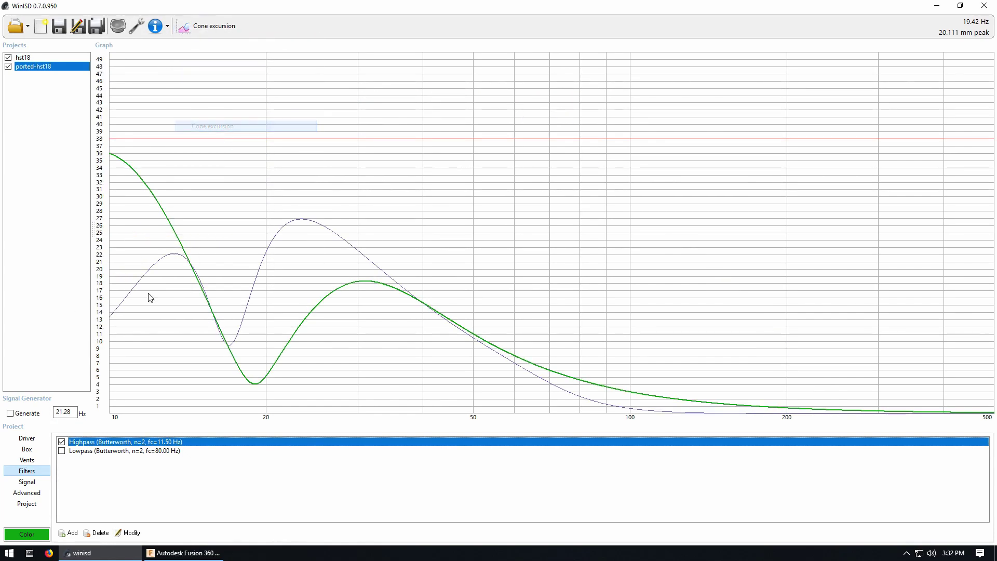
{"action": "left_click", "coordinate": [61, 441]}
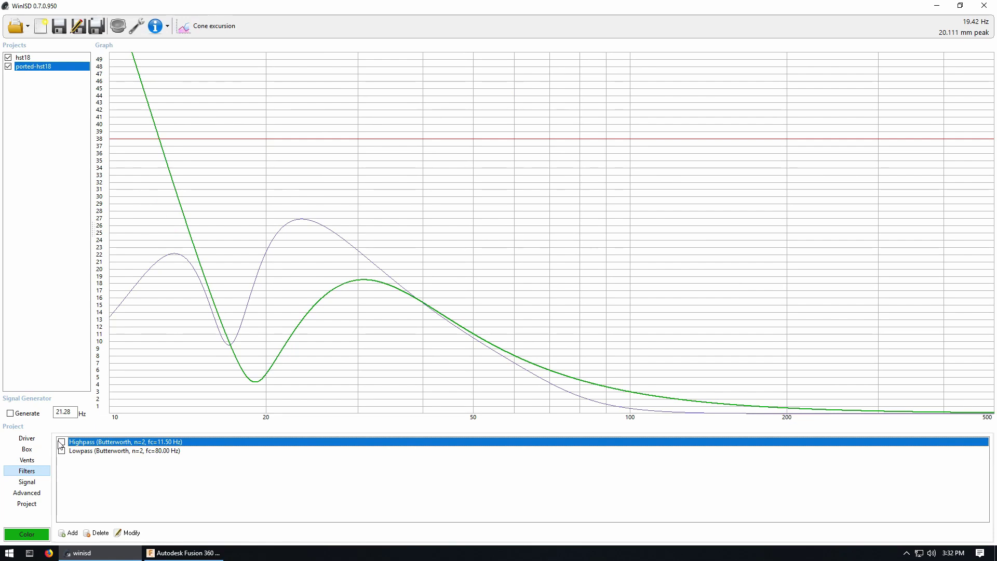
{"action": "left_click", "coordinate": [61, 442]}
{"action": "left_click", "coordinate": [62, 442]}
{"action": "left_click", "coordinate": [61, 442]}
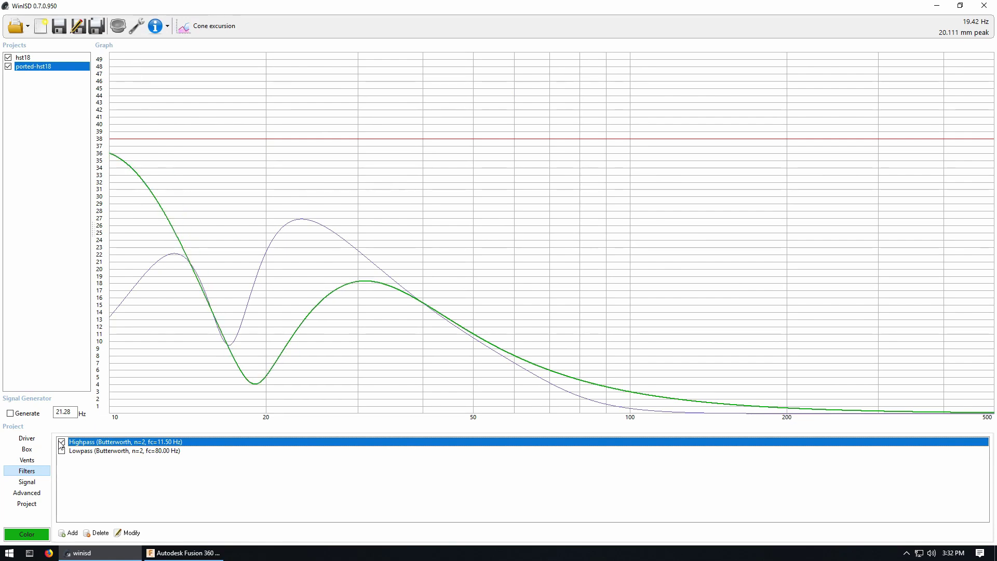
Compare rear port air velocity with and without the Highpass filter, leaving it enabled
{"action": "left_click", "coordinate": [207, 25]}
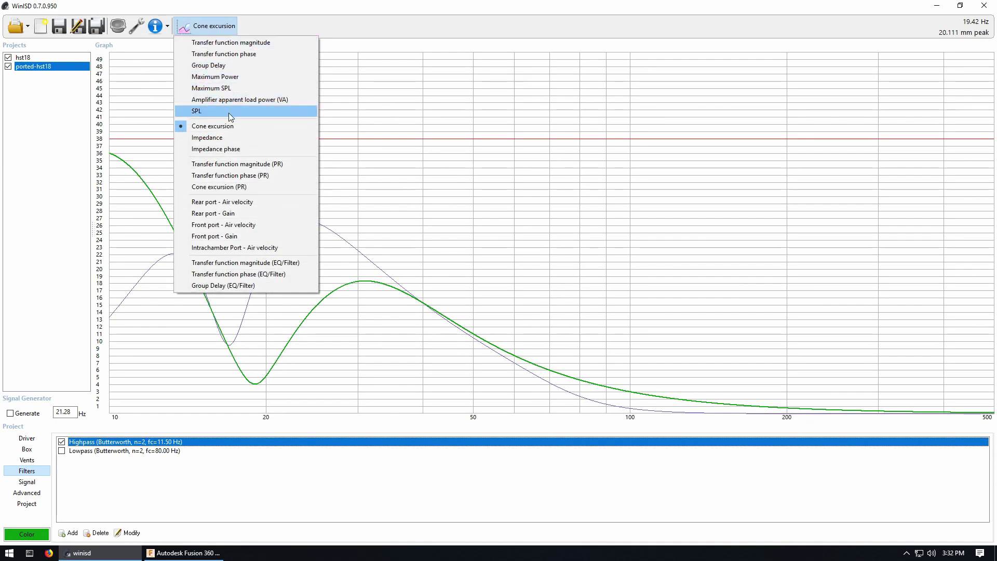
{"action": "left_click", "coordinate": [257, 203]}
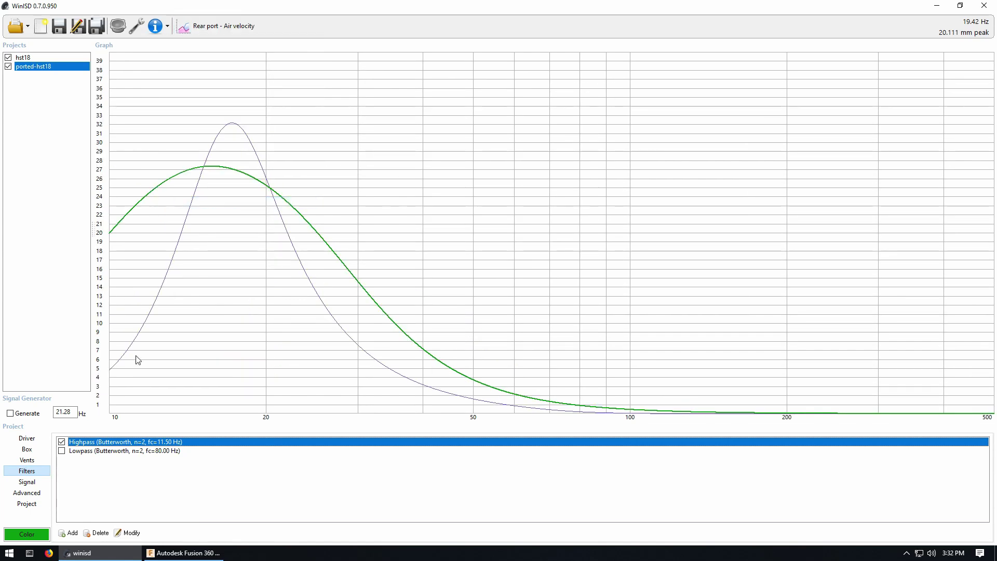
{"action": "left_click", "coordinate": [61, 442]}
{"action": "left_click", "coordinate": [61, 442]}
{"action": "left_click", "coordinate": [61, 442]}
{"action": "left_click", "coordinate": [61, 442]}
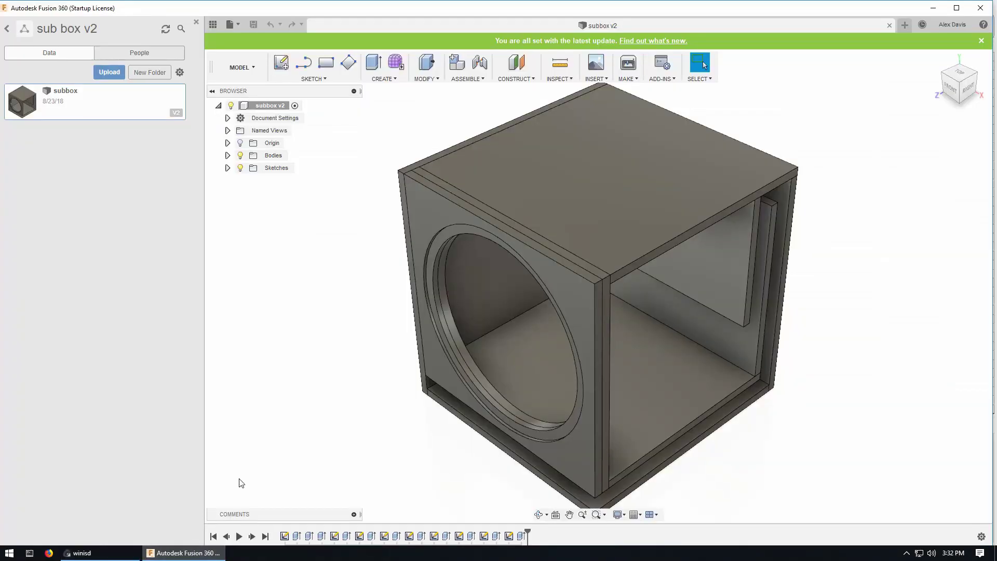
Orbit the subbox v2 enclosure, snap to the FRONT view, then return to Home
{"action": "left_click_drag", "start_coordinate": [326, 406], "coordinate": [309, 388]}
{"action": "mouse_move", "coordinate": [312, 396]}
{"action": "middle_mouse_down", "text": "shift"}
{"action": "mouse_move", "coordinate": [305, 367]}
{"action": "mouse_move", "coordinate": [327, 382]}
{"action": "mouse_move", "coordinate": [285, 360]}
{"action": "mouse_move", "coordinate": [303, 374]}
{"action": "mouse_move", "coordinate": [285, 376]}
{"action": "mouse_move", "coordinate": [305, 370]}
{"action": "mouse_move", "coordinate": [356, 391]}
{"action": "middle_mouse_up", "text": "shift"}
{"action": "middle_click_drag", "start_coordinate": [809, 393], "coordinate": [895, 358], "text": "shift"}
{"action": "key", "text": "Escape"}
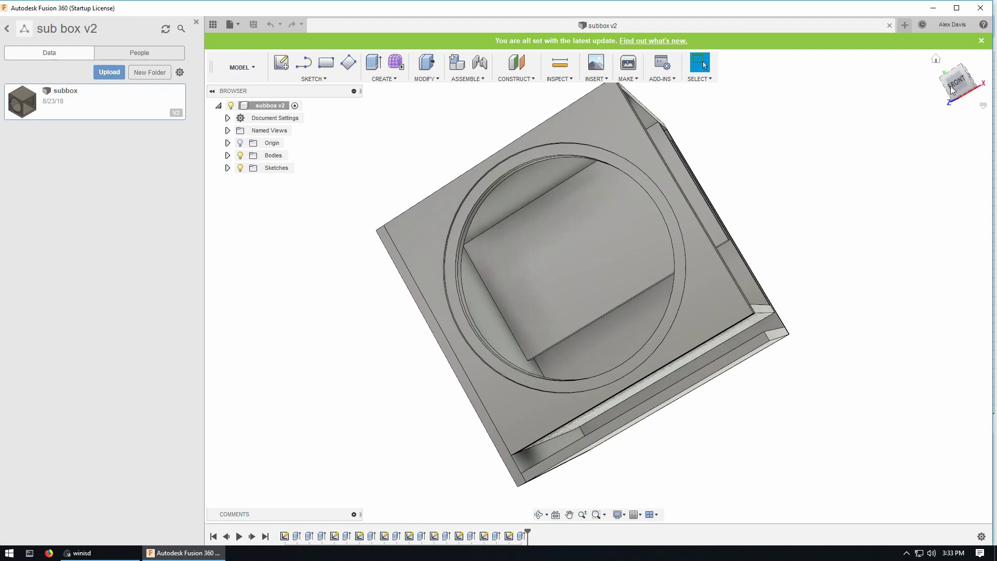
{"action": "left_click", "coordinate": [959, 83]}
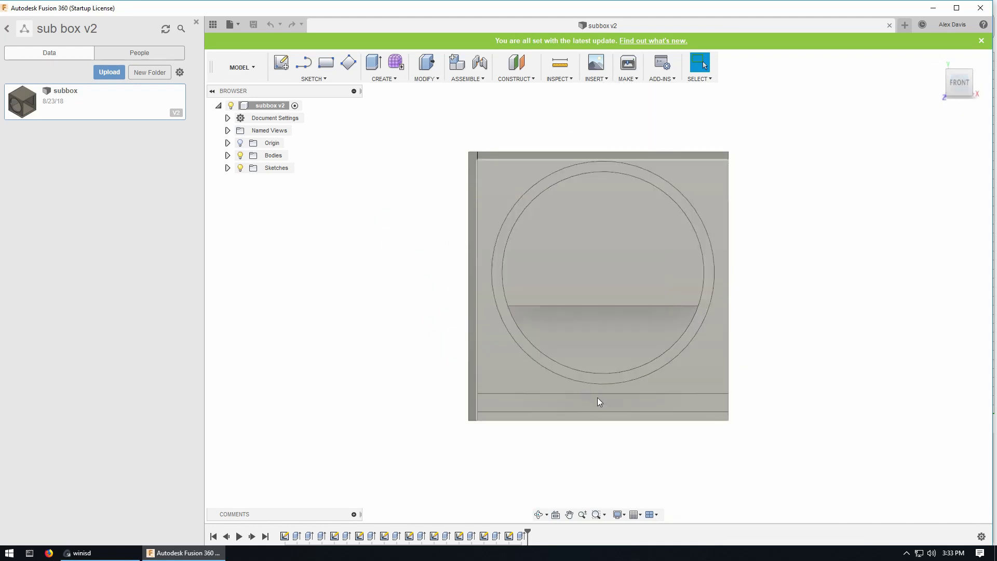
{"action": "key", "text": "F6"}
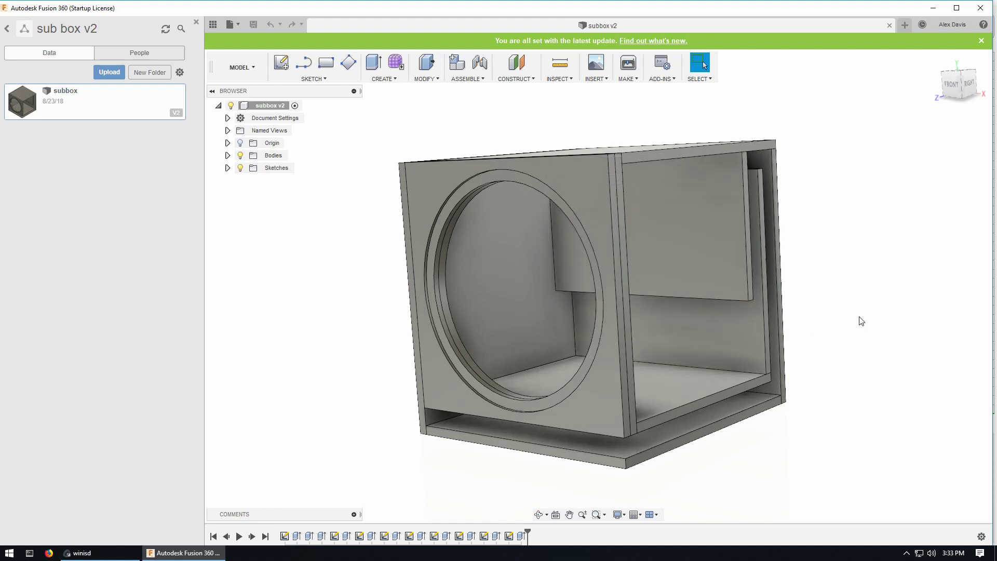
Open the checkpoint 1 design from the sub box project and orbit around it
{"action": "left_click", "coordinate": [7, 29]}
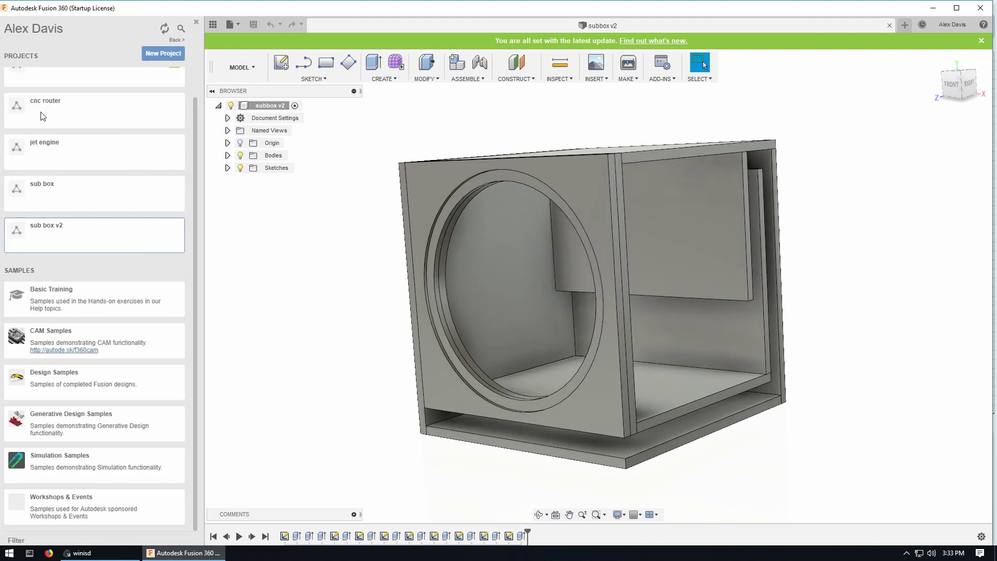
{"action": "left_click", "coordinate": [64, 258]}
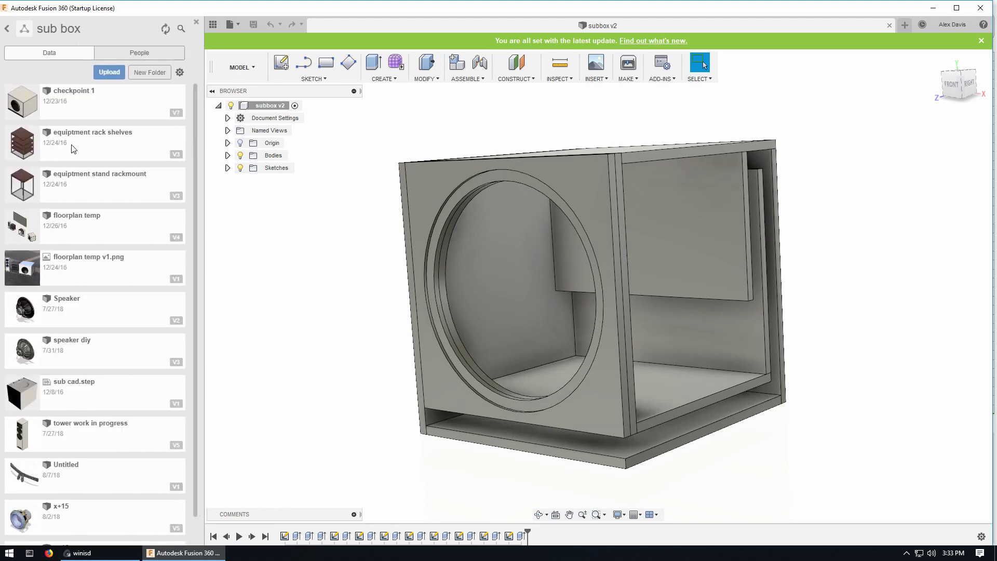
{"action": "double_click", "coordinate": [66, 108]}
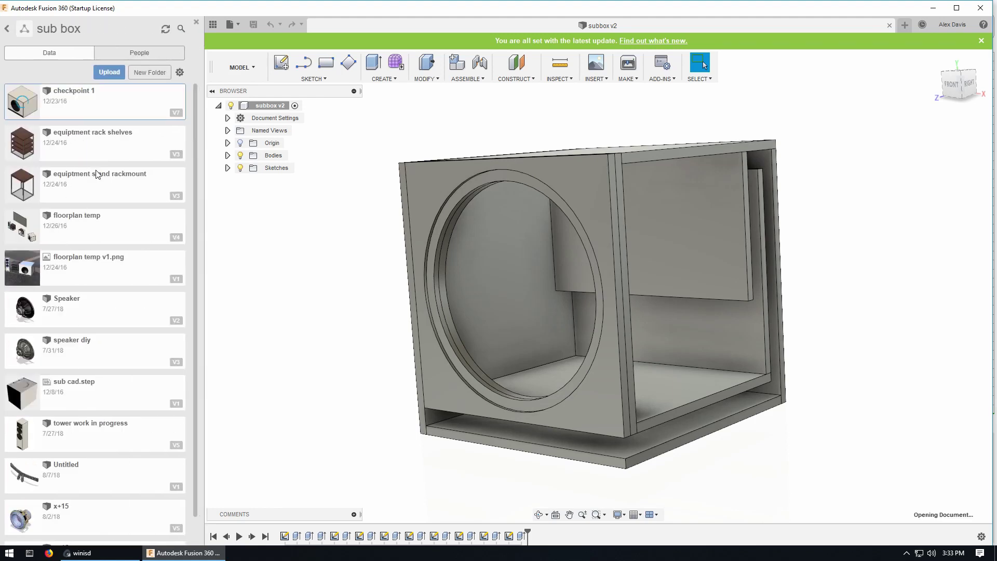
{"action": "scroll", "coordinate": [97, 175], "scroll_direction": "down", "scroll_amount": 1}
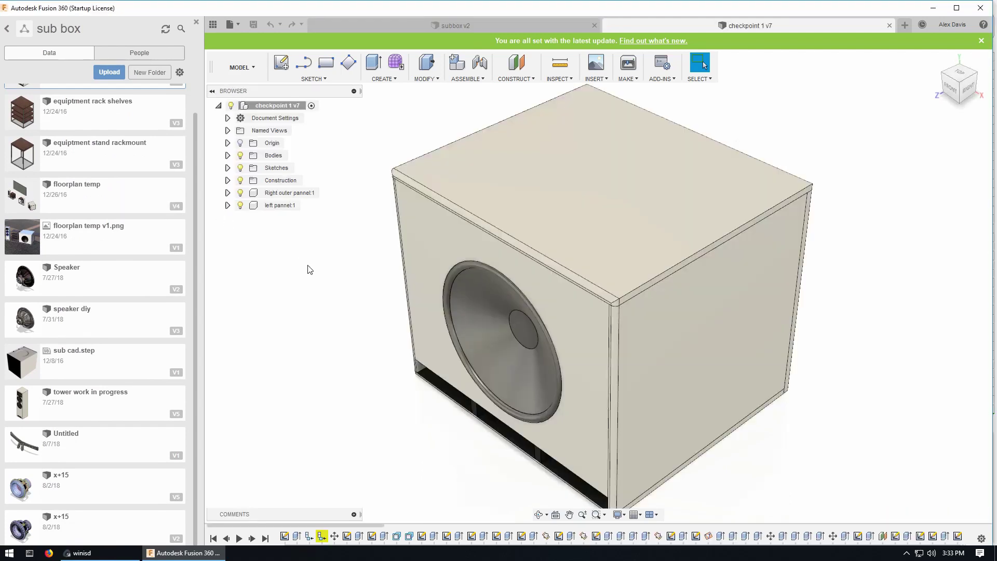
{"action": "middle_click_drag", "start_coordinate": [349, 338], "coordinate": [529, 404], "text": "shift"}
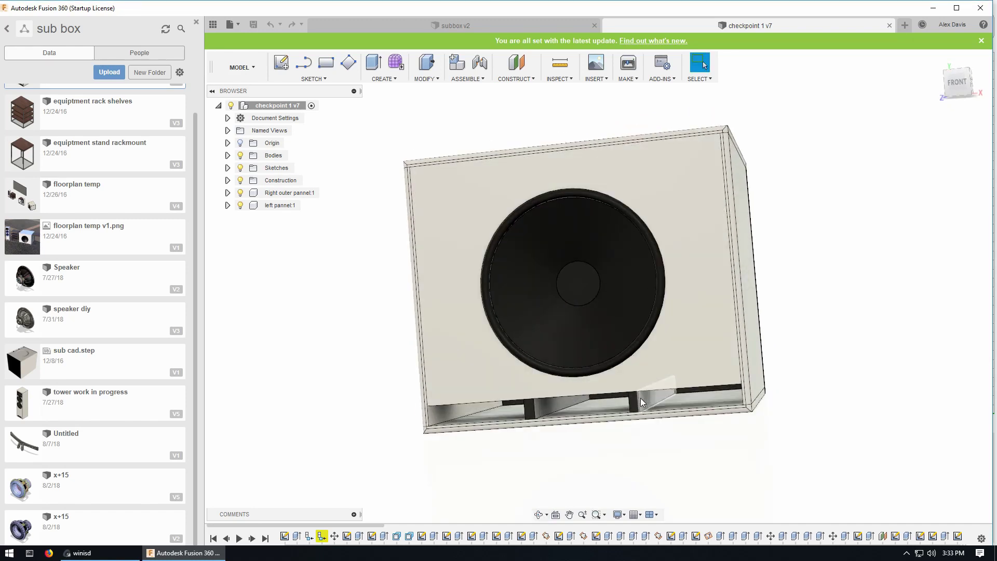
{"action": "middle_click_drag", "start_coordinate": [650, 397], "coordinate": [400, 267], "text": "shift"}
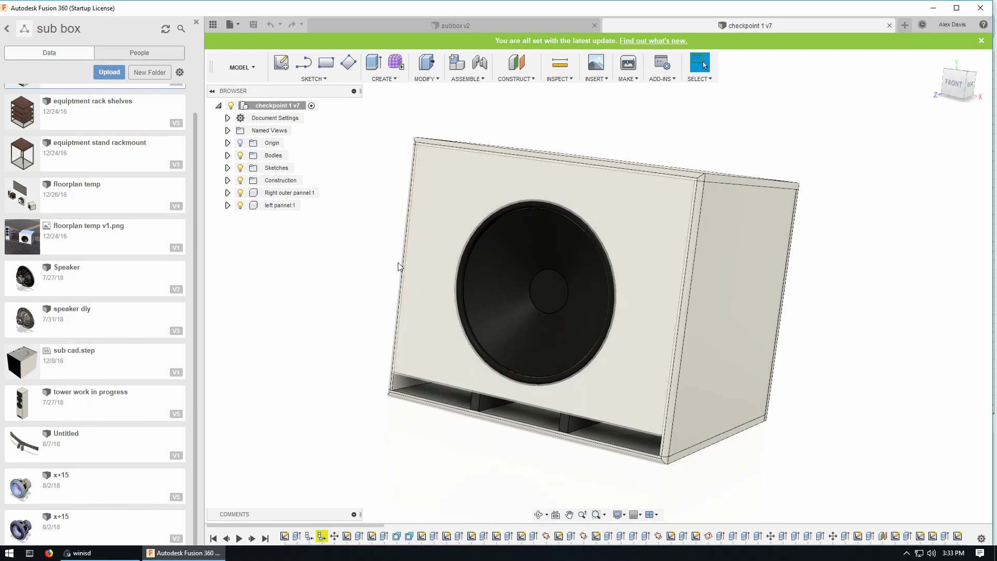
Expand Bodies, hide Body39 and Body40, and orbit to look down into the box
{"action": "left_click", "coordinate": [228, 156]}
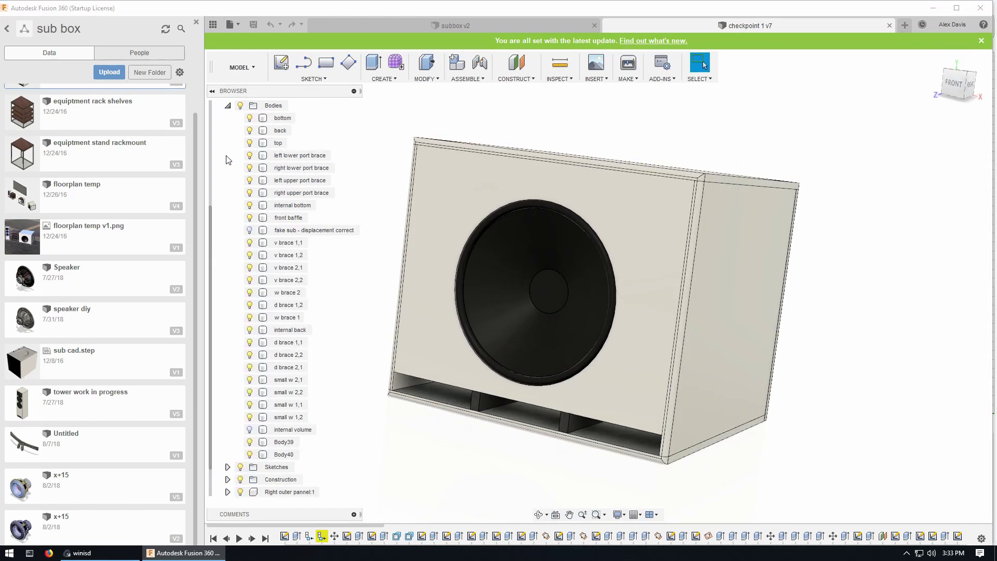
{"action": "scroll", "coordinate": [277, 440], "scroll_direction": "up", "scroll_amount": 2}
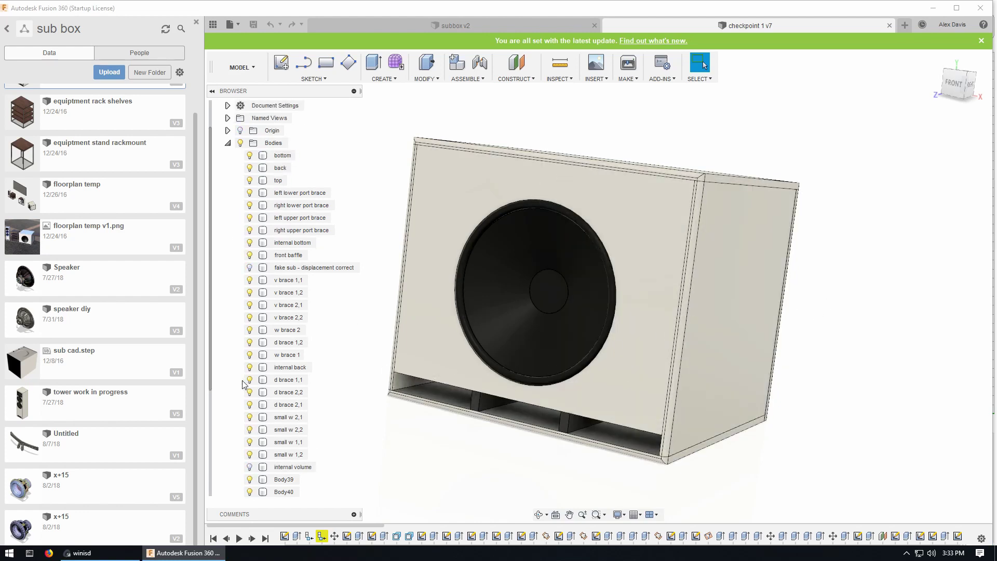
{"action": "scroll", "coordinate": [242, 384], "scroll_direction": "down", "scroll_amount": 2}
{"action": "left_click", "coordinate": [249, 429]}
{"action": "left_click", "coordinate": [249, 441]}
{"action": "middle_click_drag", "start_coordinate": [502, 428], "coordinate": [423, 431], "text": "shift"}
{"action": "left_click", "coordinate": [457, 25]}
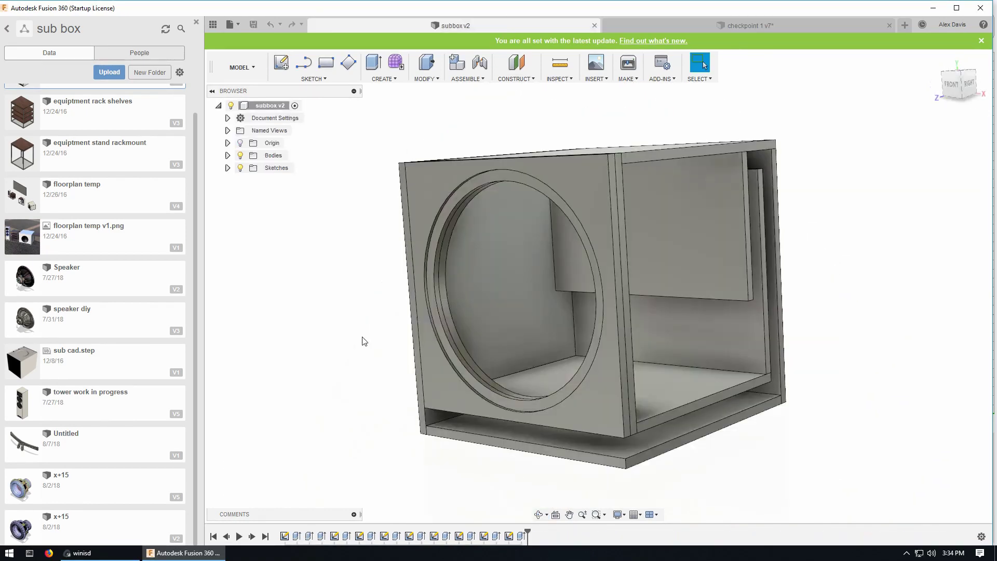
{"action": "middle_click_drag", "start_coordinate": [341, 372], "coordinate": [307, 372], "text": "shift"}
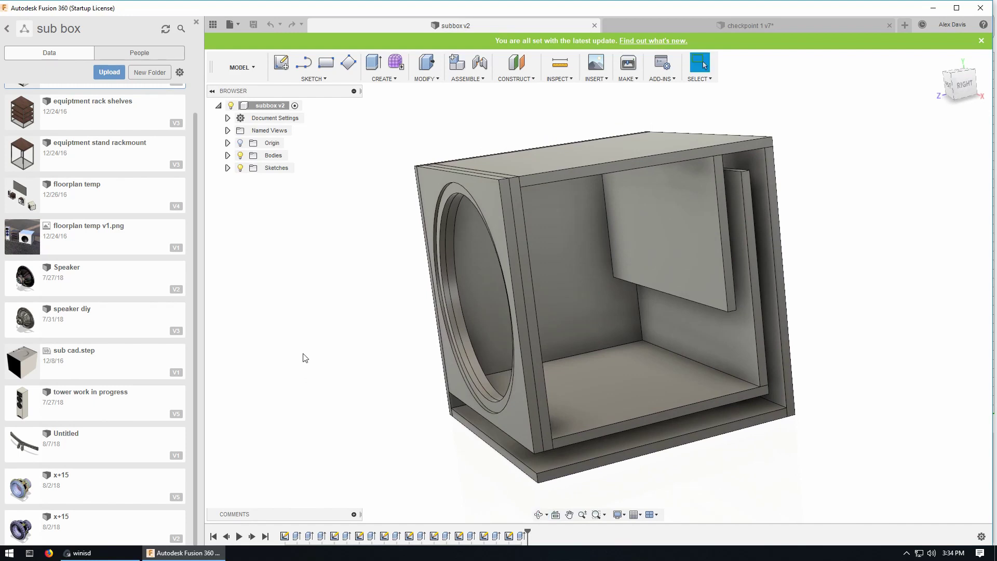
{"action": "left_click", "coordinate": [228, 155]}
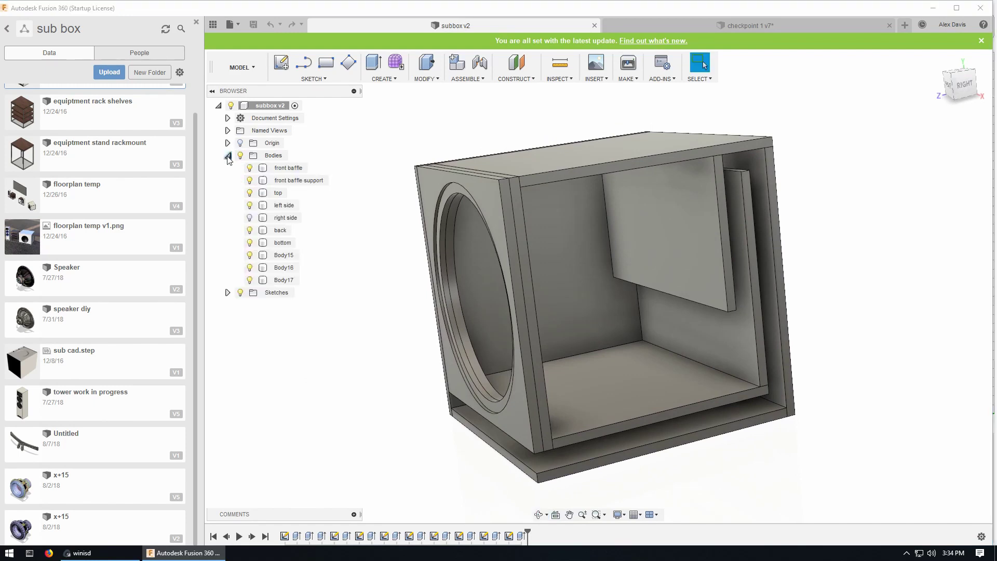
{"action": "left_click", "coordinate": [498, 188]}
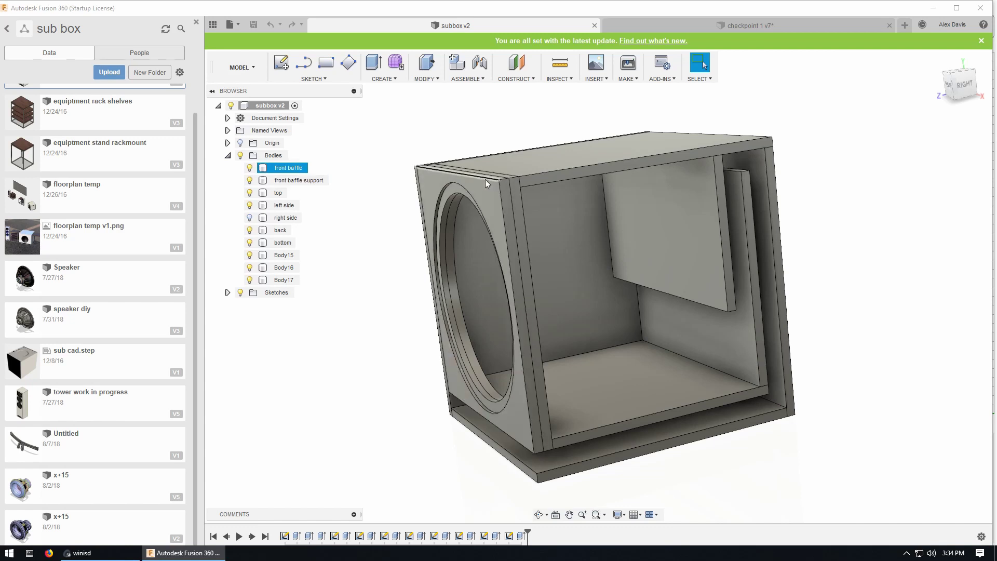
{"action": "left_click", "coordinate": [438, 187]}
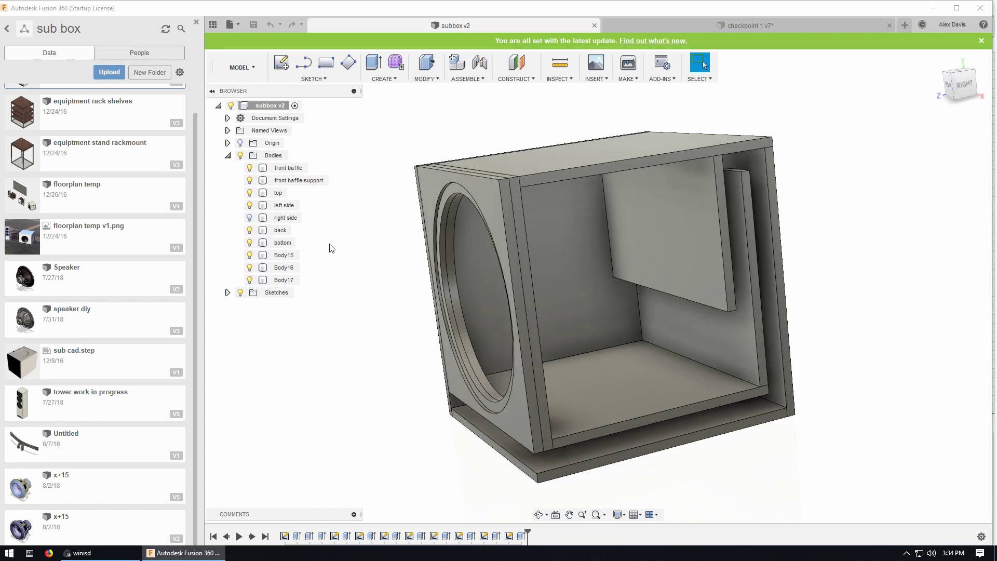
{"action": "left_click", "coordinate": [253, 222]}
{"action": "left_click", "coordinate": [250, 219]}
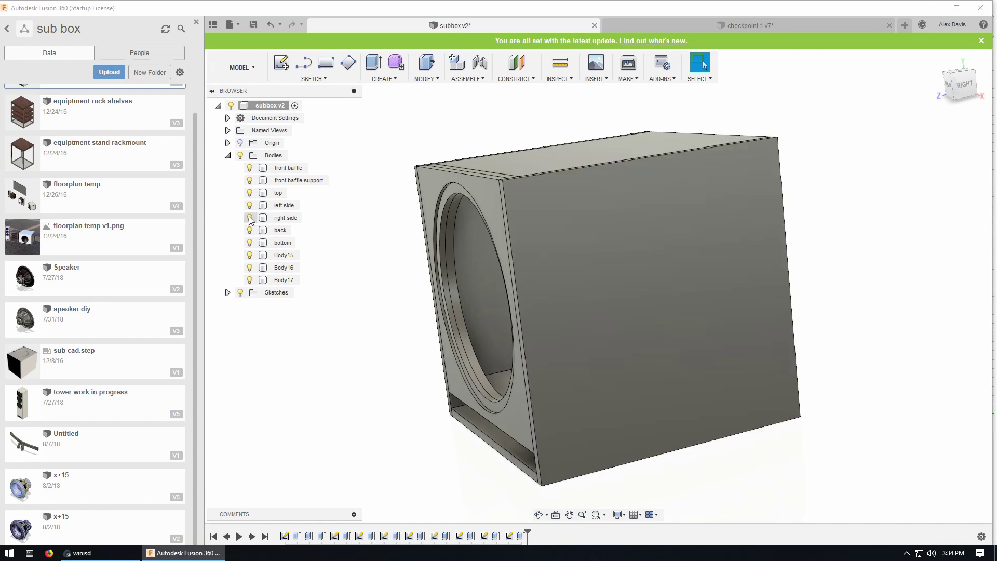
{"action": "left_click", "coordinate": [250, 218]}
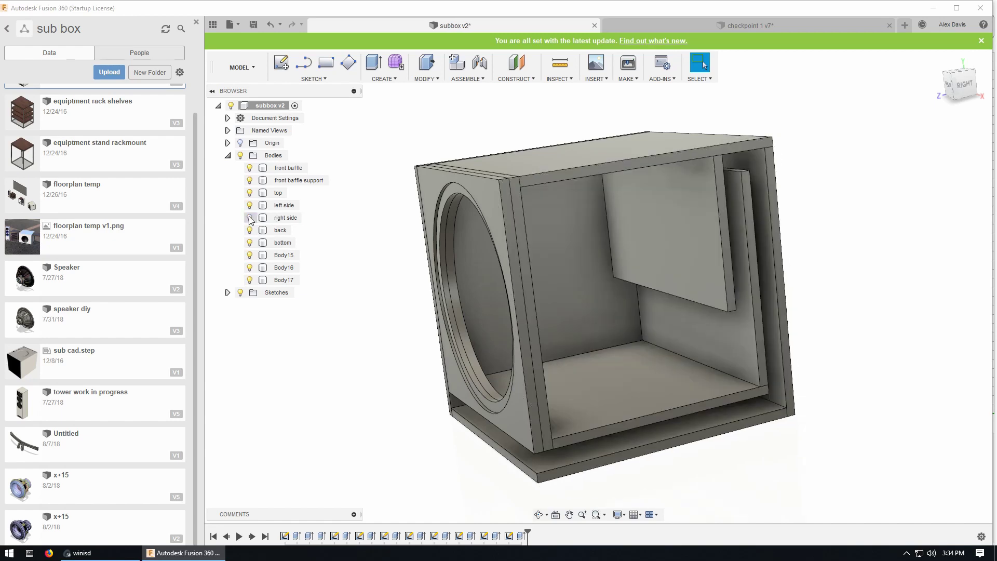
{"action": "left_click", "coordinate": [281, 242]}
{"action": "middle_click_drag", "start_coordinate": [396, 447], "coordinate": [403, 426], "text": "shift"}
{"action": "key", "text": "Escape"}
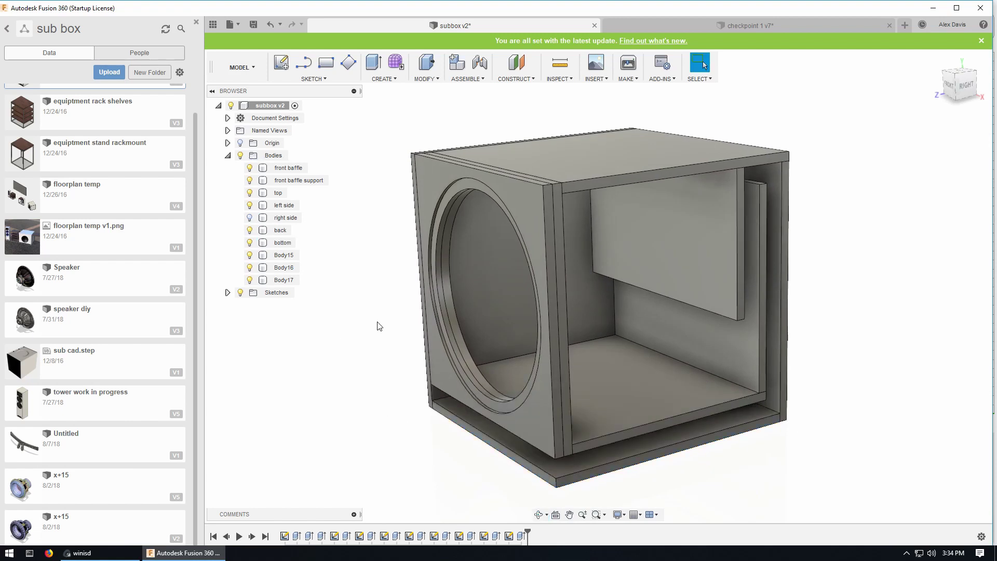
{"action": "left_click", "coordinate": [967, 85]}
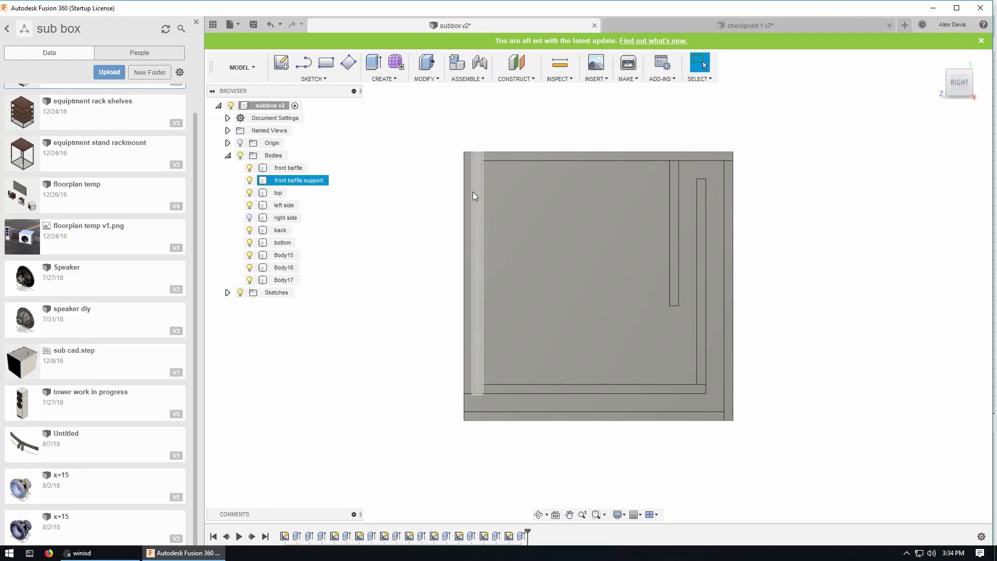
{"action": "middle_click_drag", "start_coordinate": [421, 216], "coordinate": [449, 338], "text": "shift"}
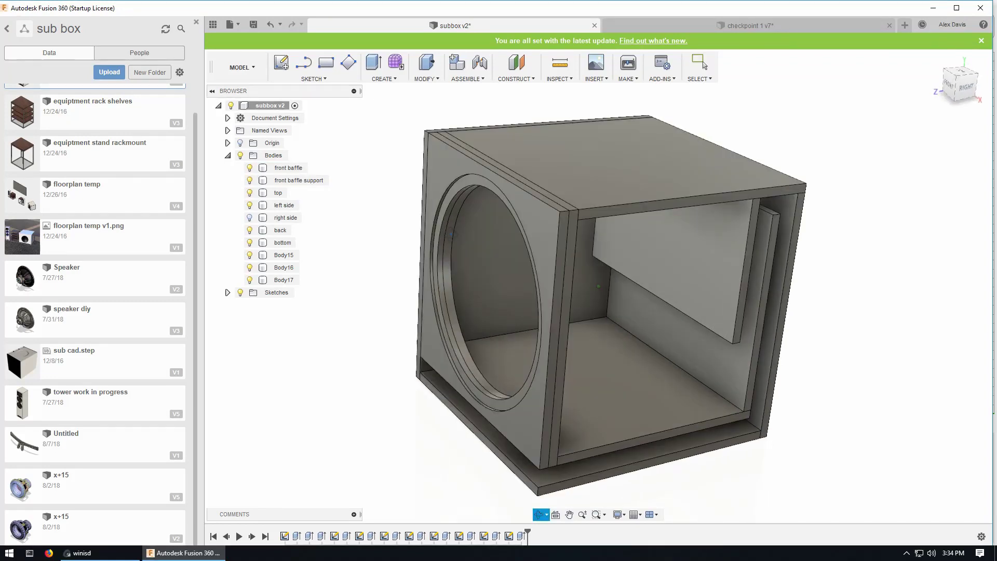
{"action": "left_click", "coordinate": [432, 340]}
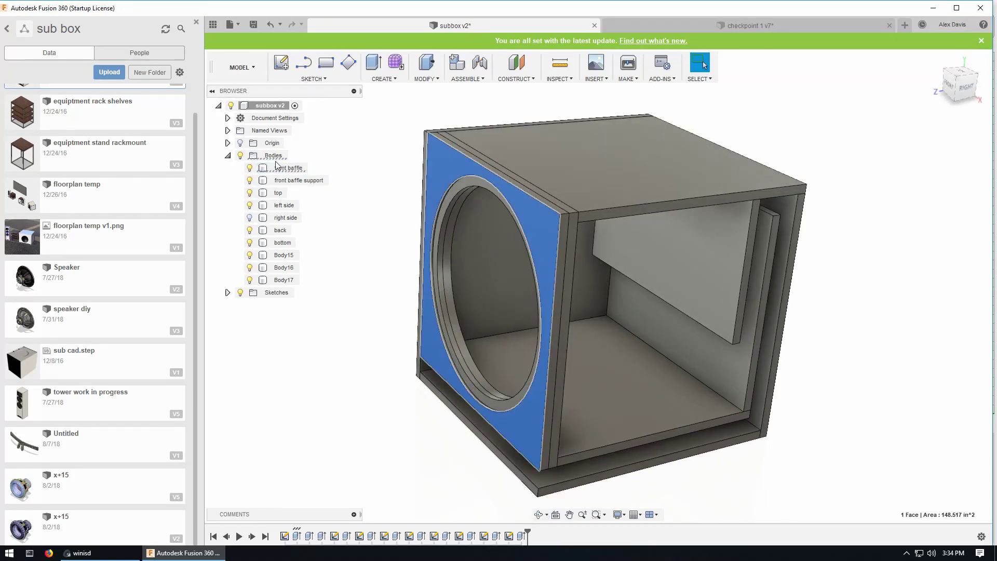
{"action": "left_click", "coordinate": [250, 168]}
{"action": "middle_click_drag", "start_coordinate": [387, 415], "coordinate": [412, 407], "text": "shift"}
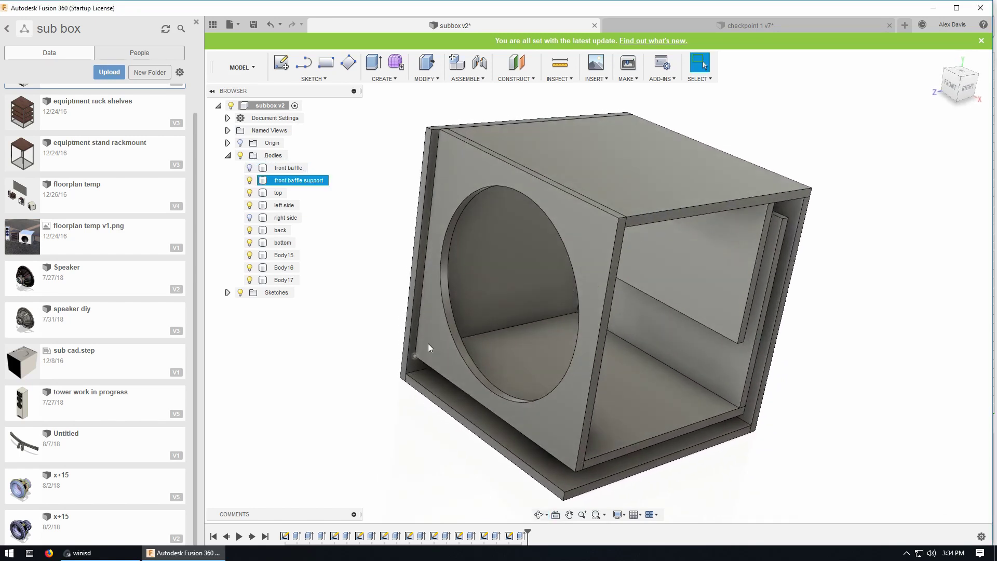
{"action": "left_click", "coordinate": [248, 174]}
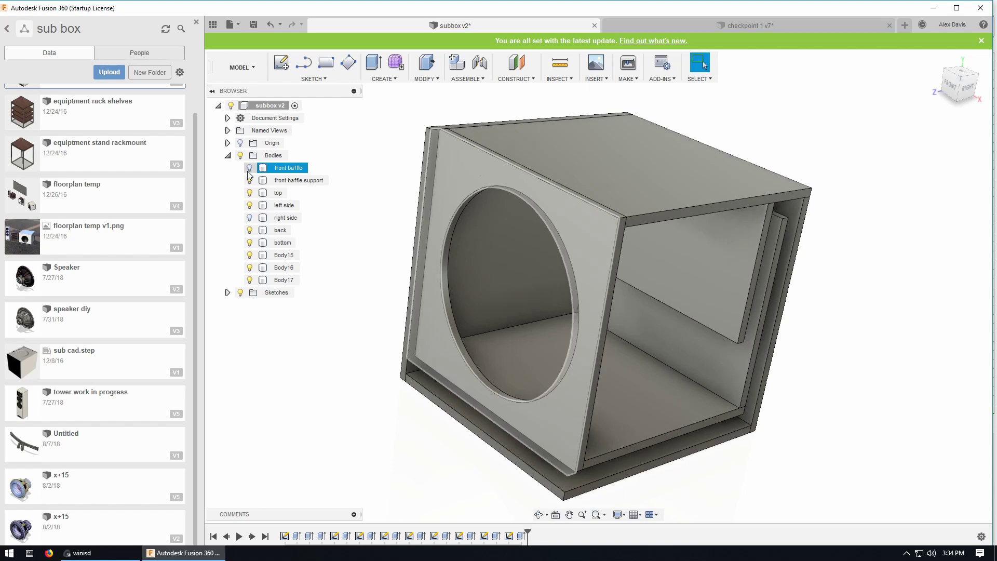
{"action": "left_click", "coordinate": [250, 168]}
{"action": "middle_click_drag", "start_coordinate": [370, 479], "coordinate": [343, 474], "text": "shift"}
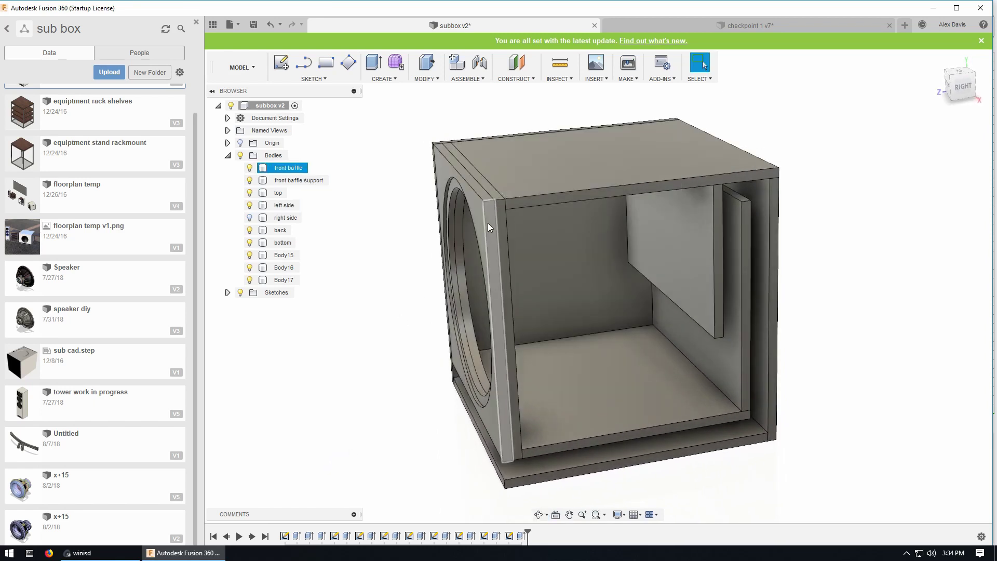
{"action": "left_click", "coordinate": [497, 224]}
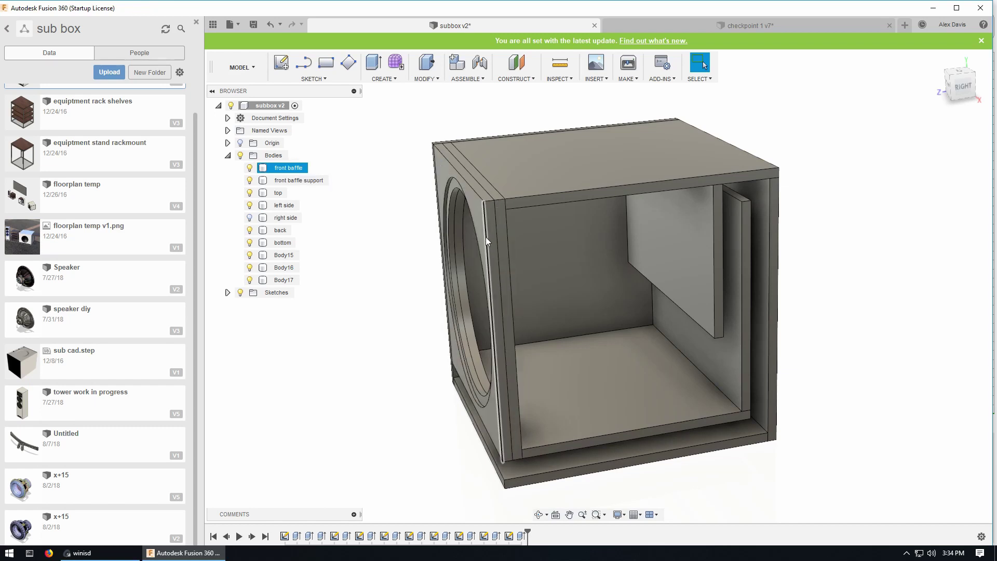
{"action": "left_click", "coordinate": [389, 386]}
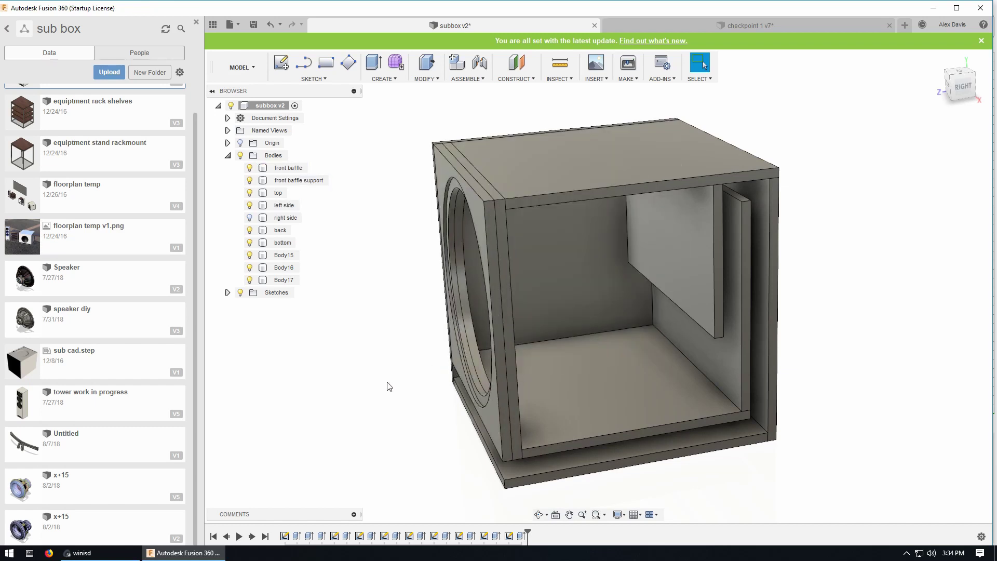
{"action": "middle_click_drag", "start_coordinate": [419, 424], "coordinate": [507, 425], "text": "shift"}
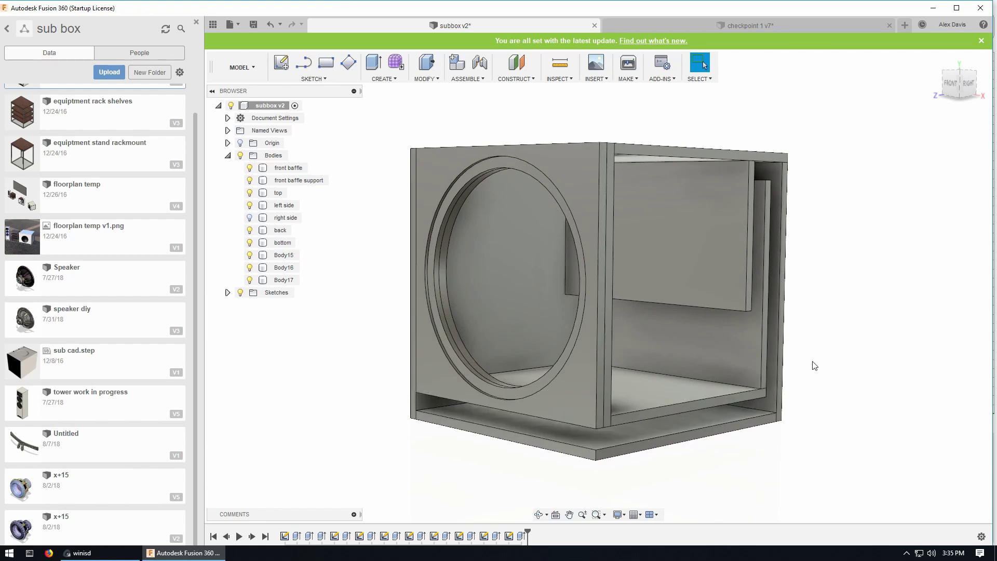
{"action": "middle_click_drag", "start_coordinate": [812, 363], "coordinate": [675, 350], "text": "shift"}
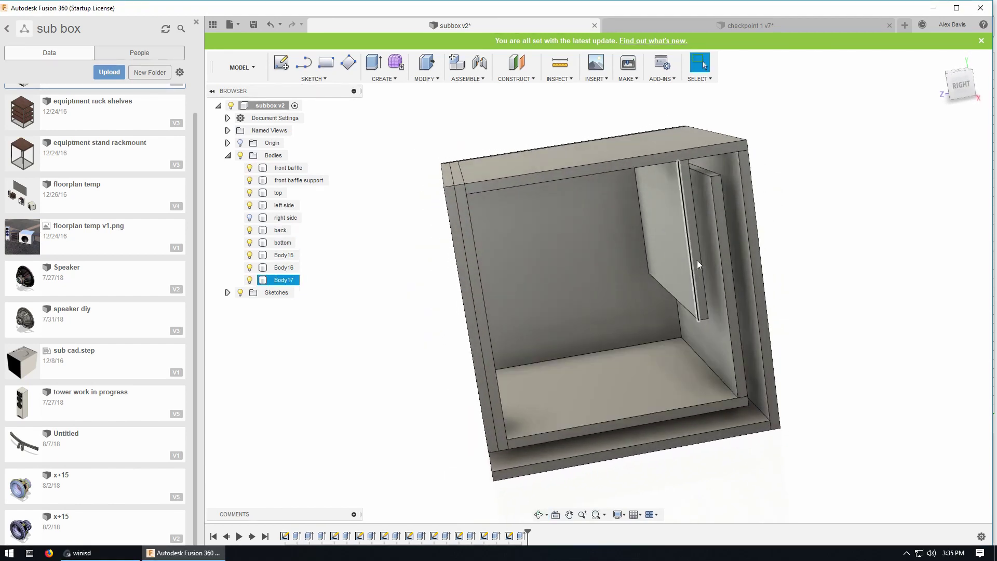
{"action": "mouse_move", "coordinate": [823, 388]}
{"action": "middle_mouse_down", "text": "shift"}
{"action": "mouse_move", "coordinate": [824, 360]}
{"action": "mouse_move", "coordinate": [846, 385]}
{"action": "mouse_move", "coordinate": [822, 389]}
{"action": "middle_mouse_up", "text": "shift"}
In the checkpoint 1 v7 design, hide the internal bottom and front baffle to reveal the braces
{"action": "left_click", "coordinate": [687, 22]}
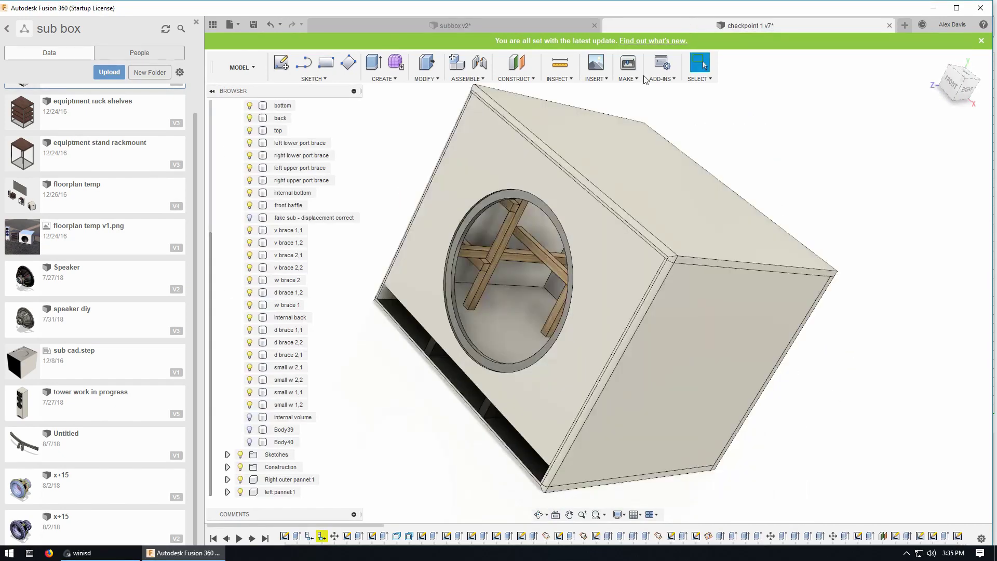
{"action": "middle_click_drag", "start_coordinate": [606, 119], "coordinate": [450, 441], "text": "shift"}
{"action": "left_click", "coordinate": [567, 363]}
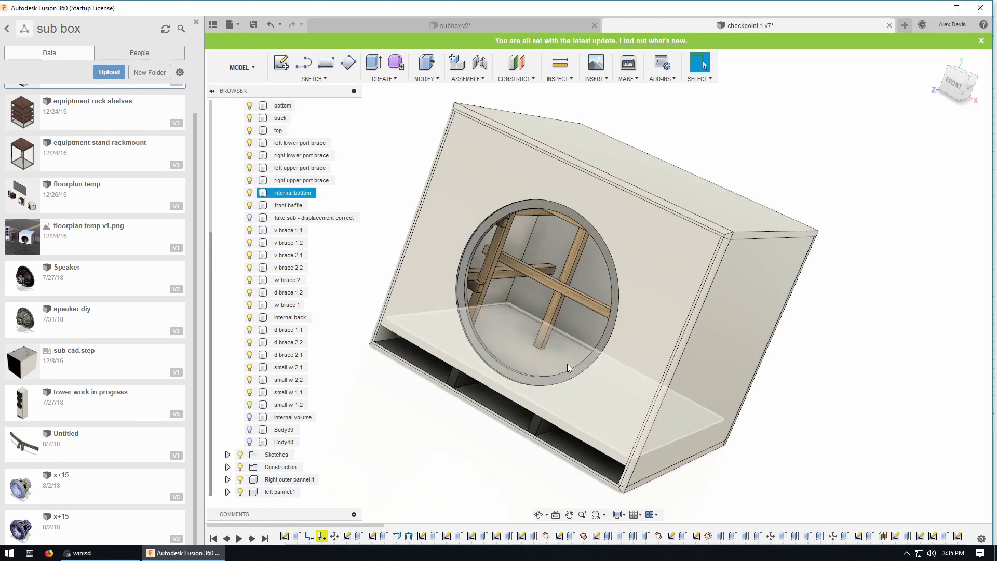
{"action": "left_click", "coordinate": [249, 193]}
{"action": "left_click", "coordinate": [584, 186]}
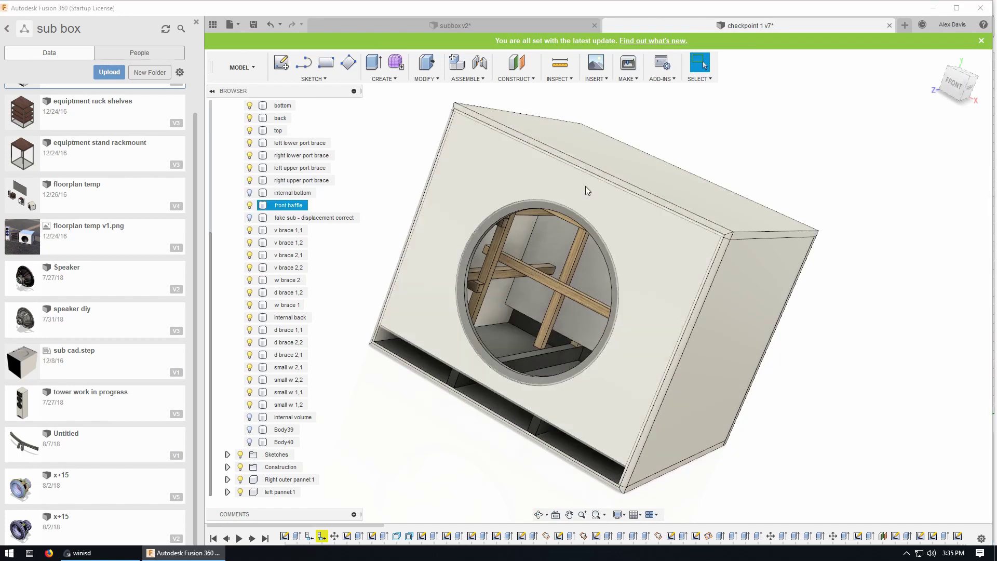
{"action": "left_click", "coordinate": [249, 205]}
Orbit to a frontal view of the braces and show the internal bottom panel again
{"action": "middle_click_drag", "start_coordinate": [454, 494], "coordinate": [465, 499], "text": "shift"}
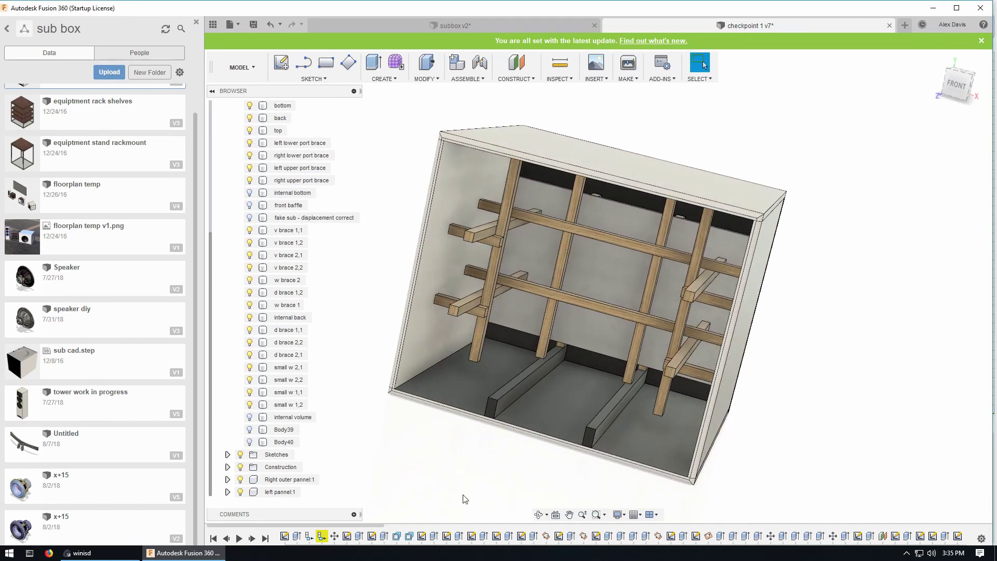
{"action": "left_click", "coordinate": [249, 193]}
{"action": "mouse_move", "coordinate": [440, 457]}
{"action": "middle_mouse_down", "text": "shift"}
{"action": "mouse_move", "coordinate": [431, 453]}
{"action": "mouse_move", "coordinate": [441, 443]}
{"action": "mouse_move", "coordinate": [447, 459]}
{"action": "mouse_move", "coordinate": [471, 442]}
{"action": "mouse_move", "coordinate": [430, 438]}
{"action": "mouse_move", "coordinate": [440, 438]}
{"action": "middle_mouse_up", "text": "shift"}
Return to the subbox v2 design and orbit it to a new angle in Select mode
{"action": "left_click", "coordinate": [467, 30]}
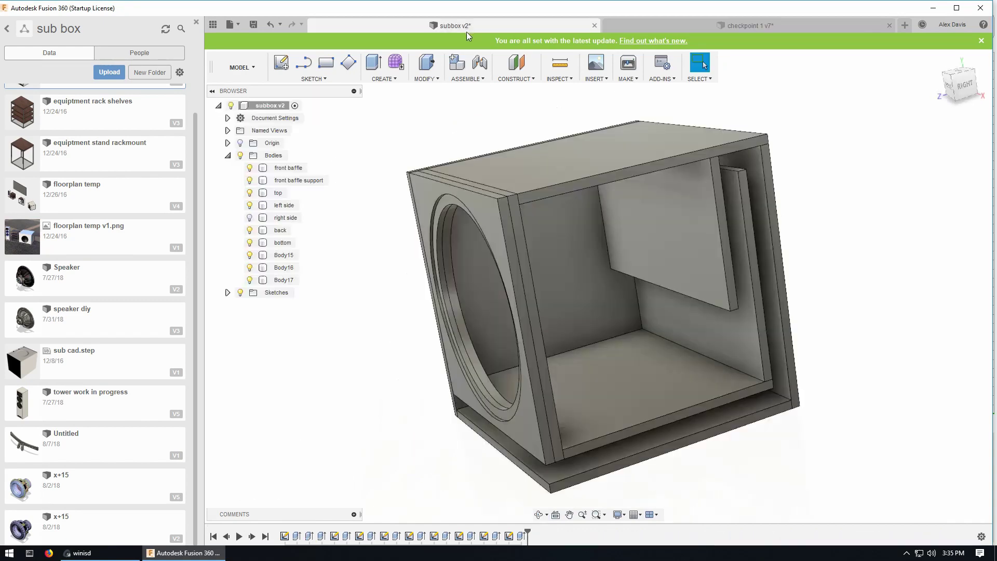
{"action": "middle_click_drag", "start_coordinate": [442, 384], "coordinate": [374, 354], "text": "shift"}
{"action": "key", "text": "Escape"}
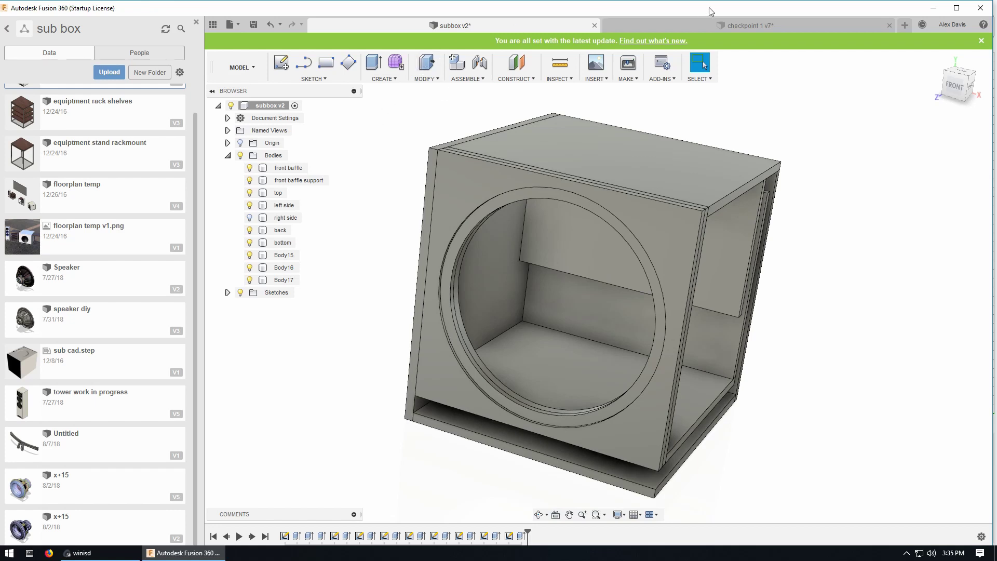
In checkpoint 1 v7, toggle the fake sub - displacement correct body on and off, then orbit upright
{"action": "left_click", "coordinate": [724, 25]}
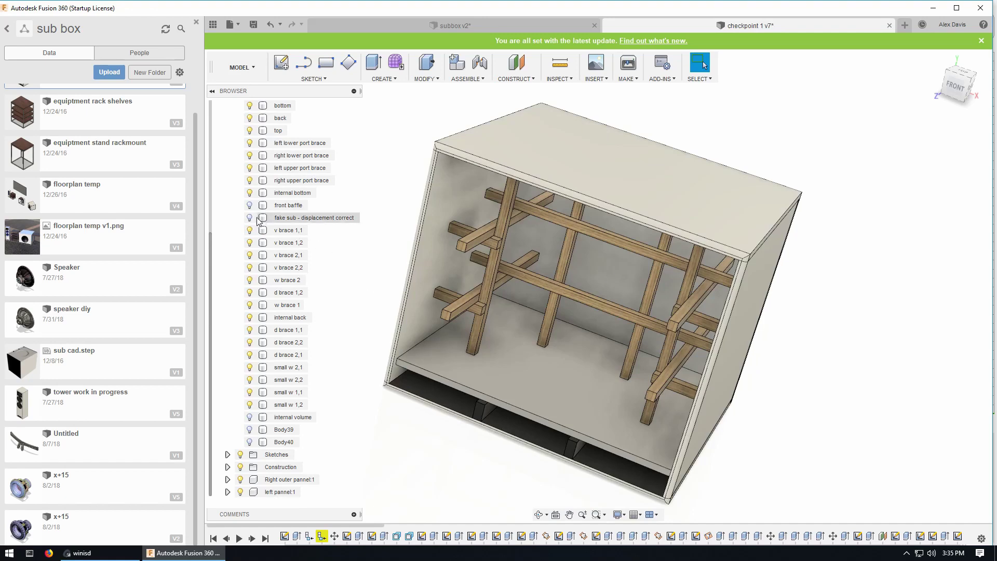
{"action": "left_click", "coordinate": [251, 218]}
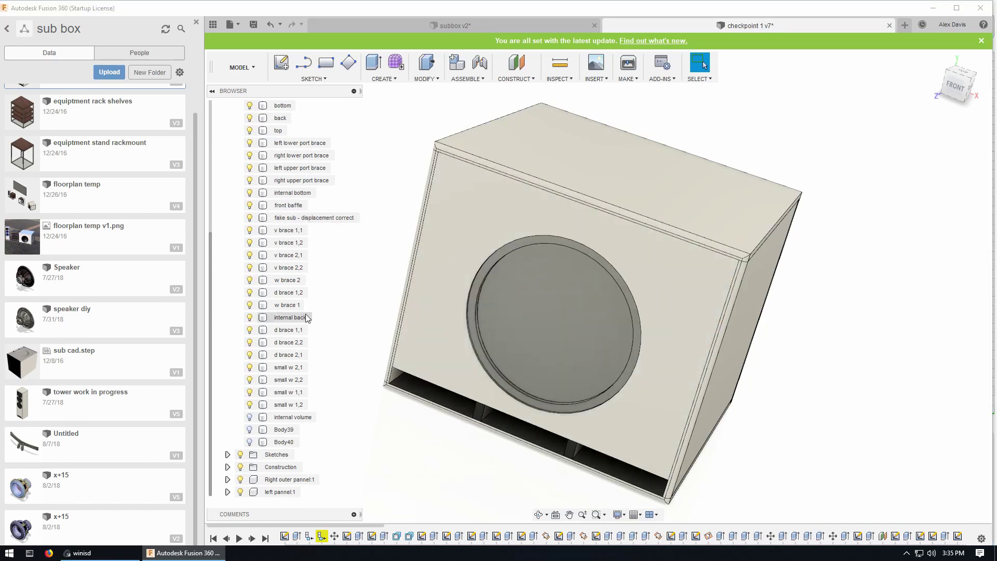
{"action": "left_click", "coordinate": [250, 218]}
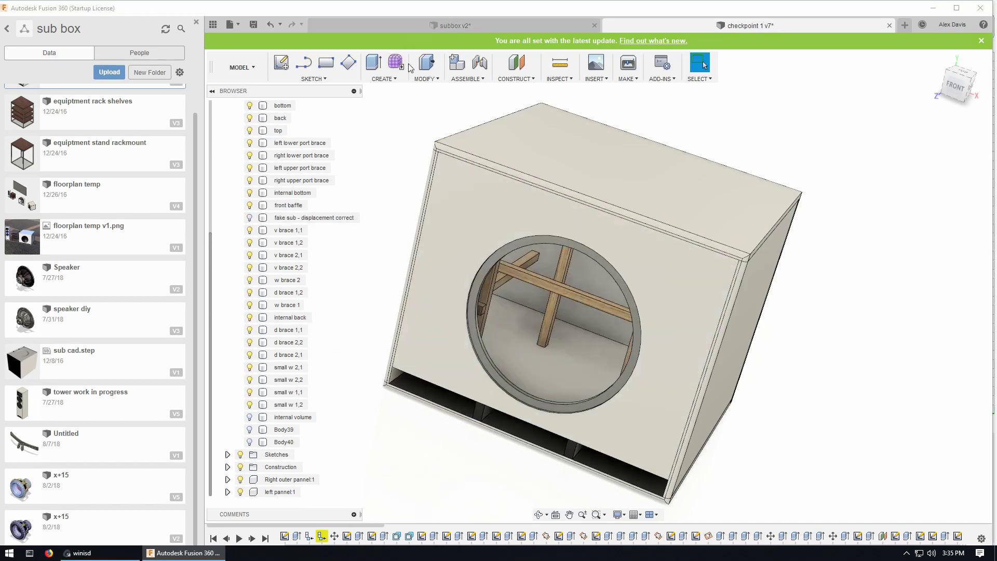
{"action": "left_click_drag", "start_coordinate": [394, 270], "coordinate": [431, 270]}
{"action": "key", "text": "Escape"}
{"action": "left_click", "coordinate": [488, 26]}
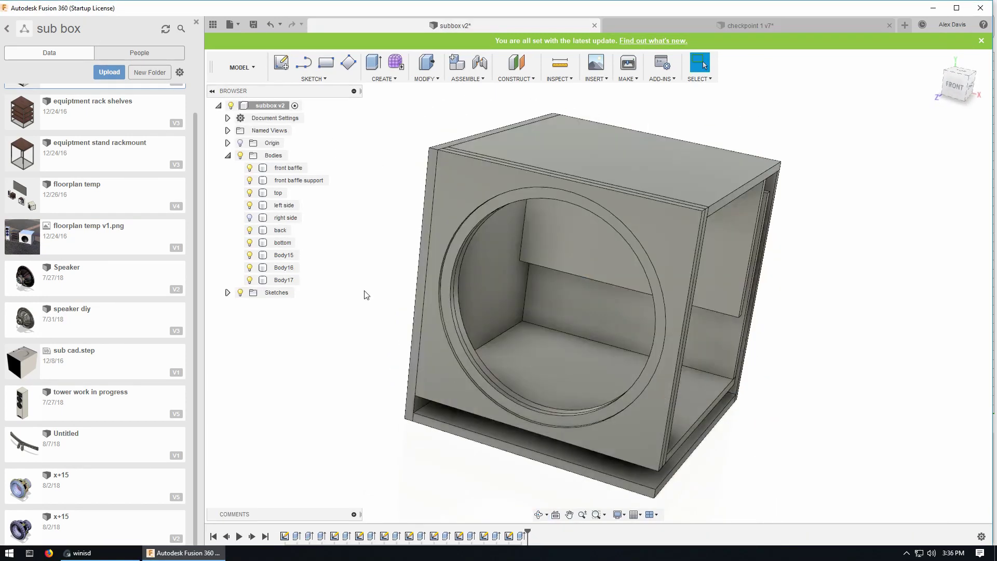
{"action": "middle_click_drag", "start_coordinate": [365, 294], "coordinate": [322, 291], "text": "shift"}
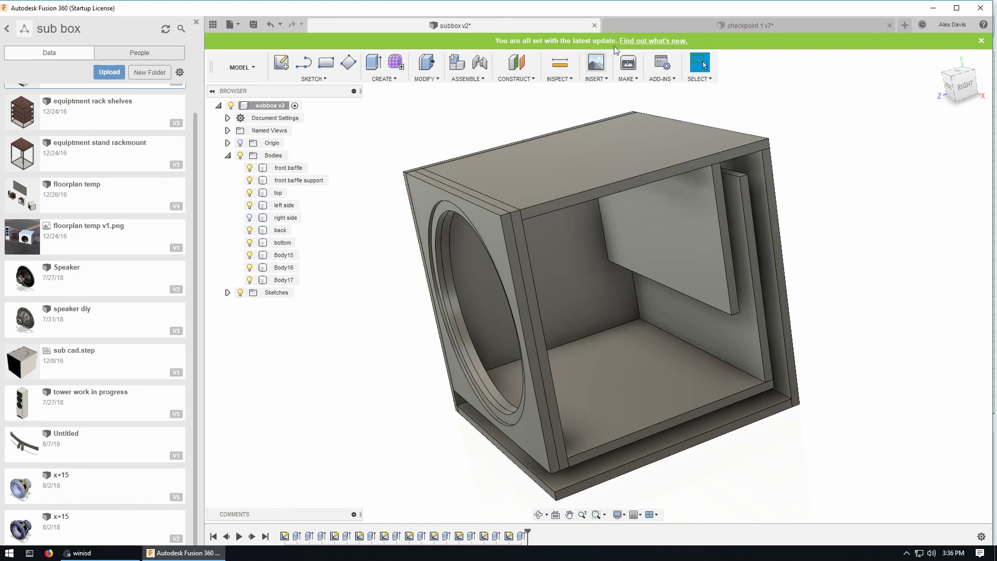
{"action": "left_click", "coordinate": [684, 26]}
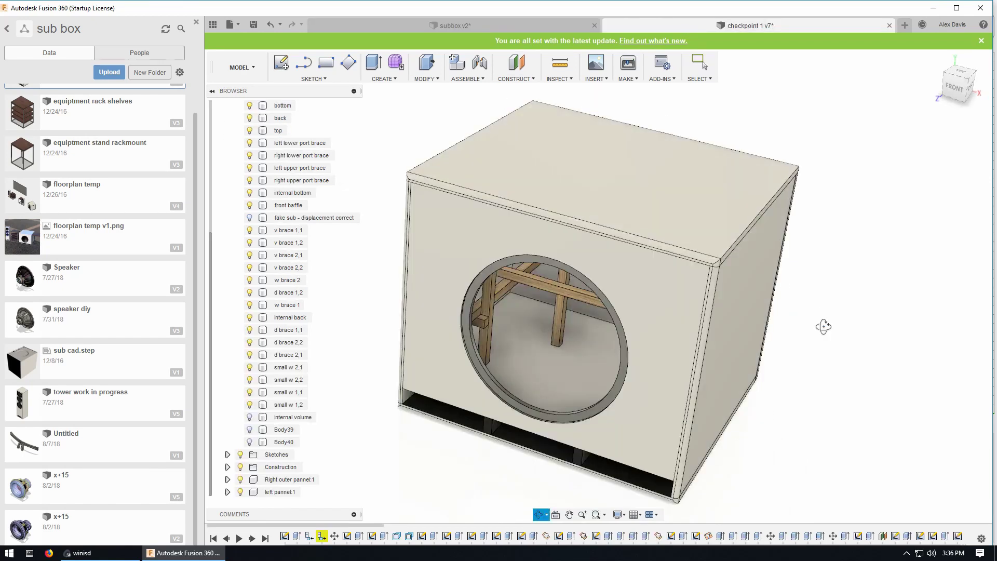
Orbit to a lower front-right view and show the fake sub - displacement correct body
{"action": "left_click_drag", "start_coordinate": [822, 327], "coordinate": [803, 303]}
{"action": "left_click", "coordinate": [700, 63]}
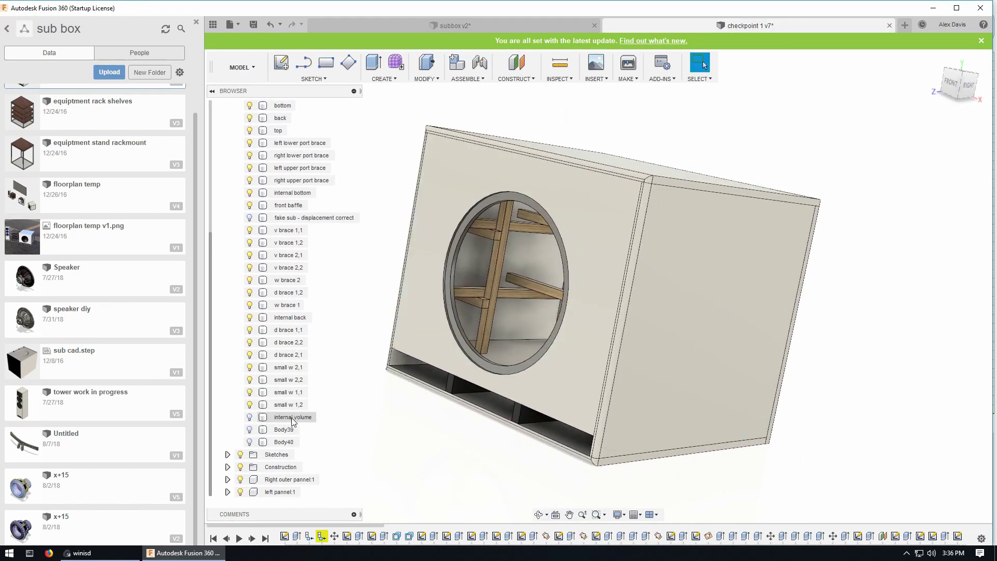
{"action": "scroll", "coordinate": [242, 447], "scroll_direction": "up", "scroll_amount": 3}
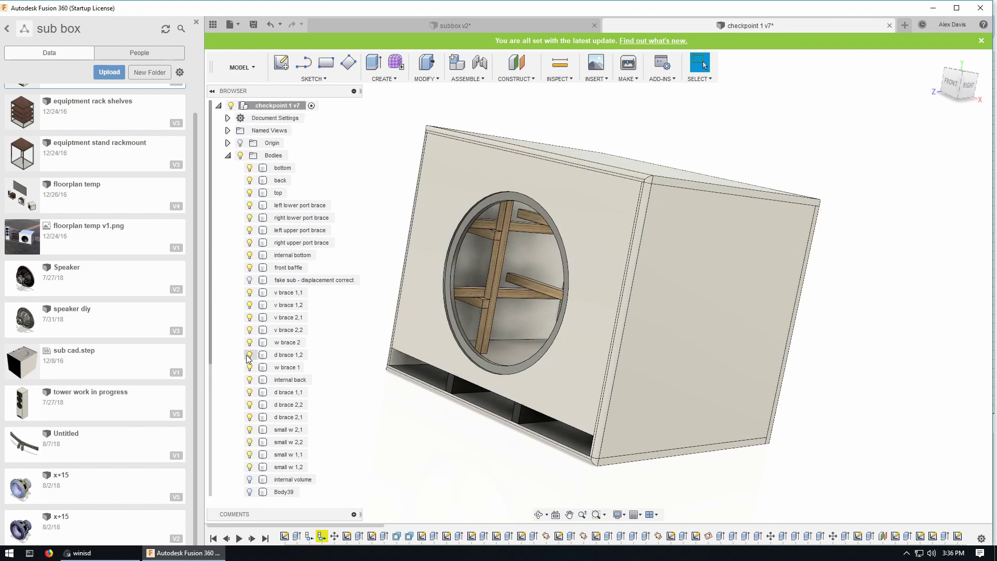
{"action": "left_click", "coordinate": [247, 281]}
{"action": "left_click", "coordinate": [250, 281]}
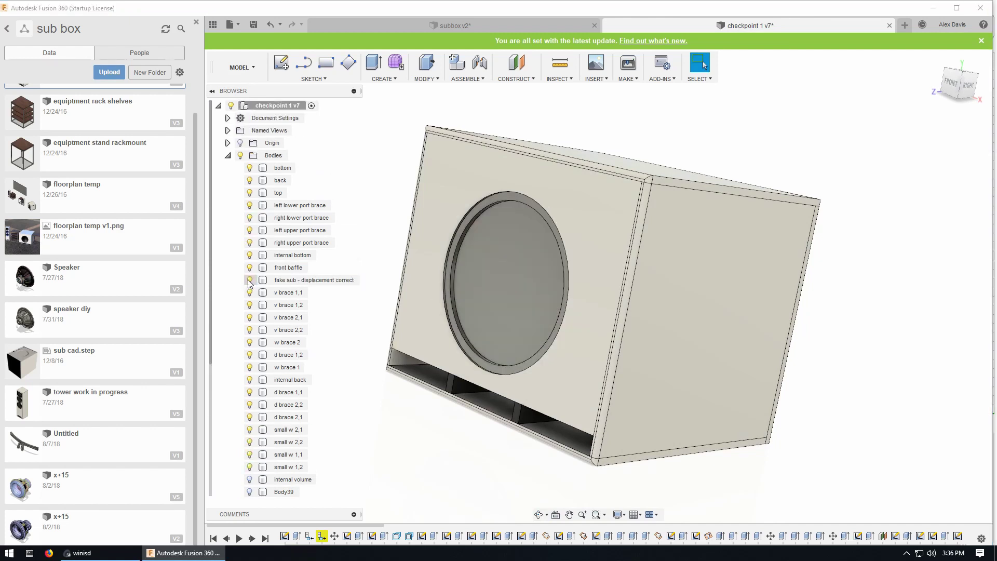
Hide the Right outer pannel group and orbit to view the internal braces from the right
{"action": "left_click", "coordinate": [750, 298]}
{"action": "scroll", "coordinate": [257, 443], "scroll_direction": "down", "scroll_amount": 3}
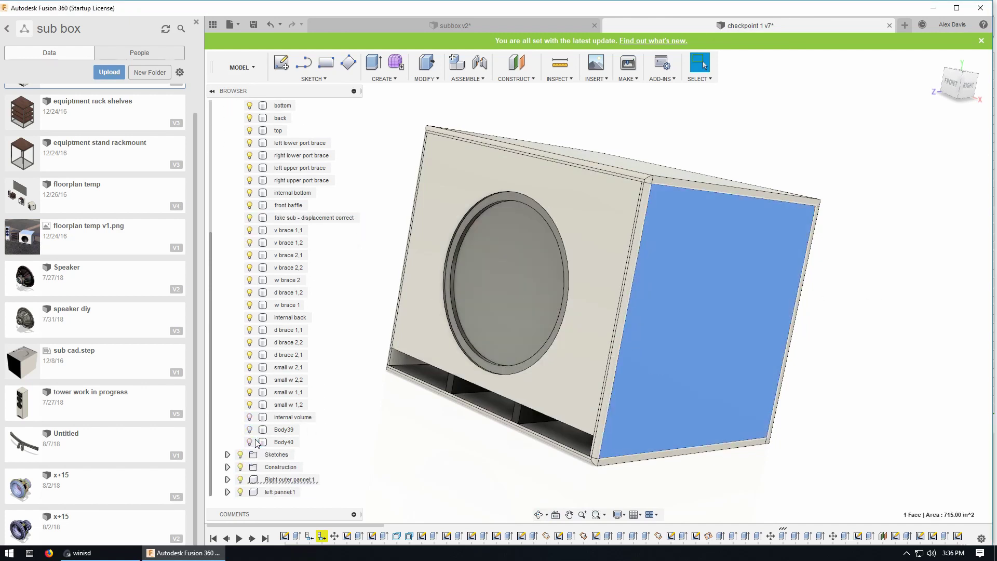
{"action": "left_click", "coordinate": [270, 479]}
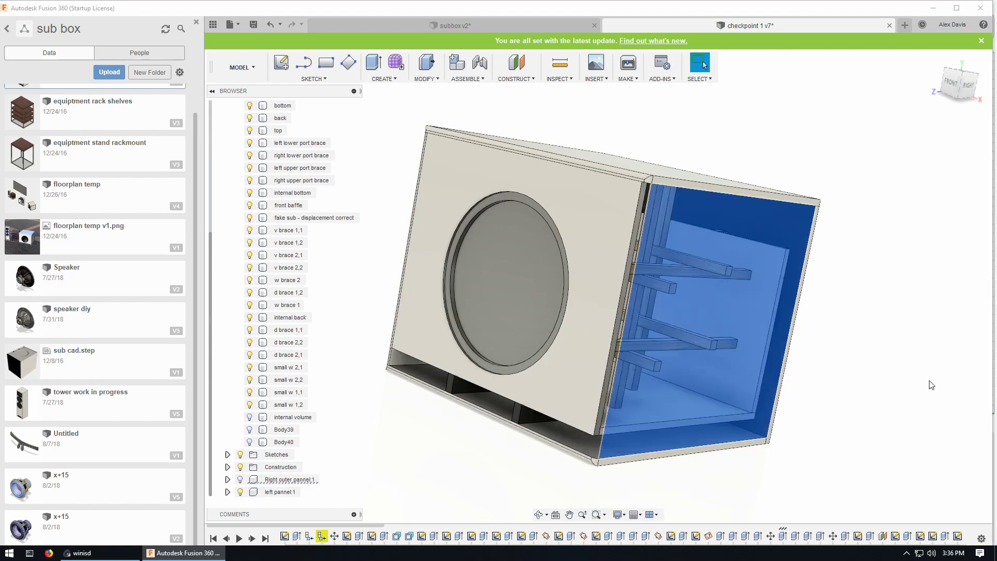
{"action": "left_click", "coordinate": [240, 479]}
{"action": "middle_click_drag", "start_coordinate": [912, 351], "coordinate": [871, 332], "text": "shift"}
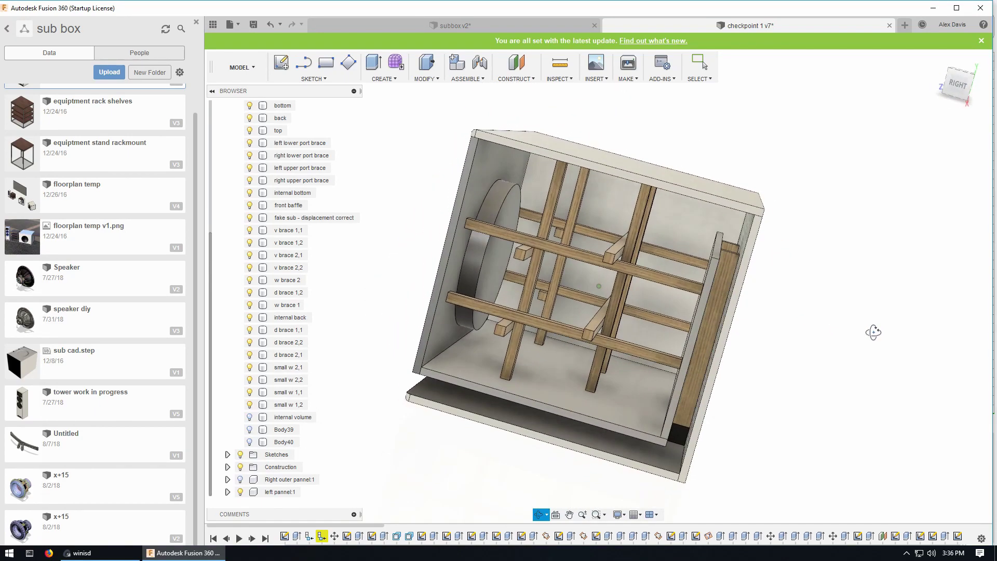
Show the Plane21 and port border construction planes, then orbit to a face-on right view
{"action": "left_click", "coordinate": [228, 467]}
{"action": "scroll", "coordinate": [268, 448], "scroll_direction": "down", "scroll_amount": 1}
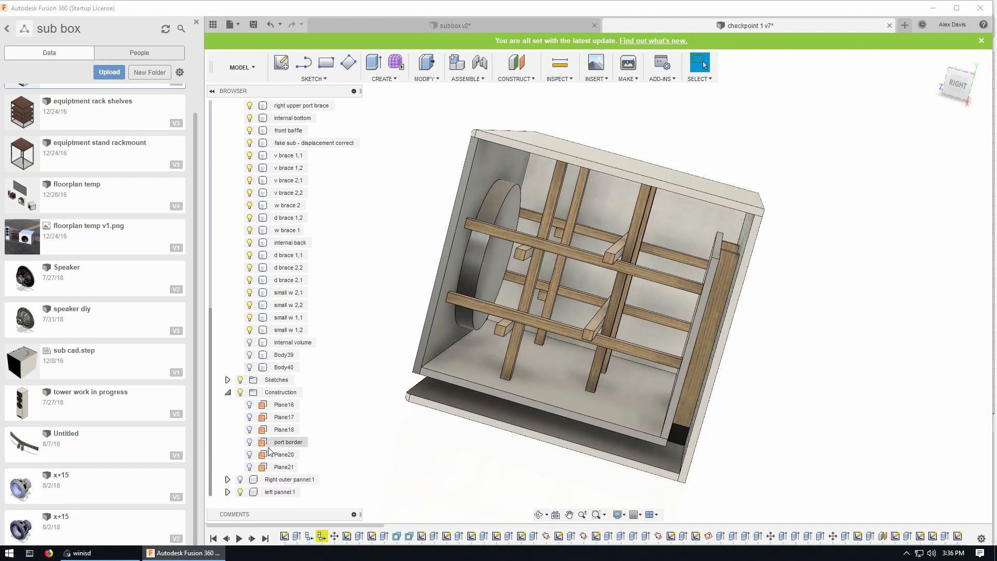
{"action": "left_click", "coordinate": [256, 467]}
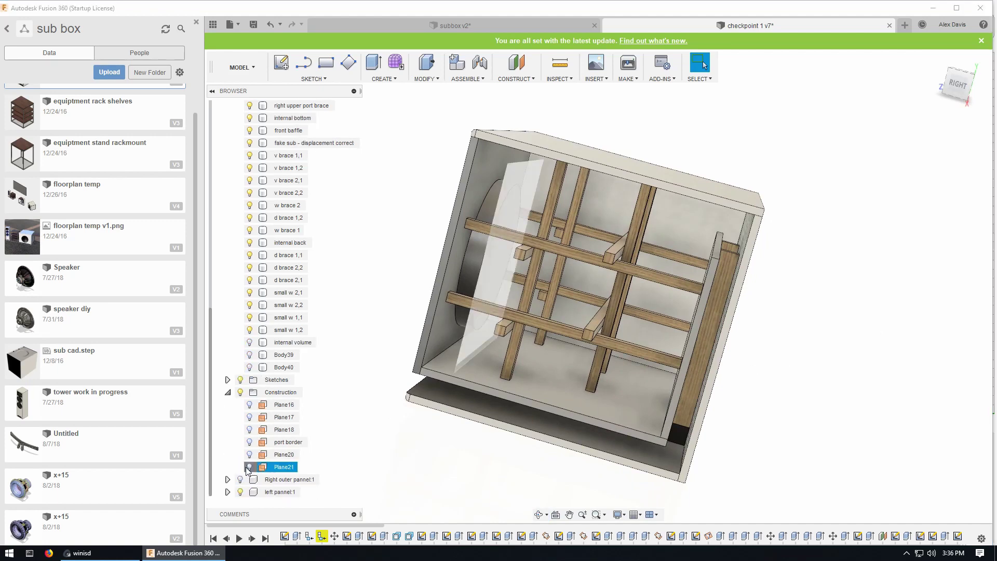
{"action": "left_click", "coordinate": [249, 467]}
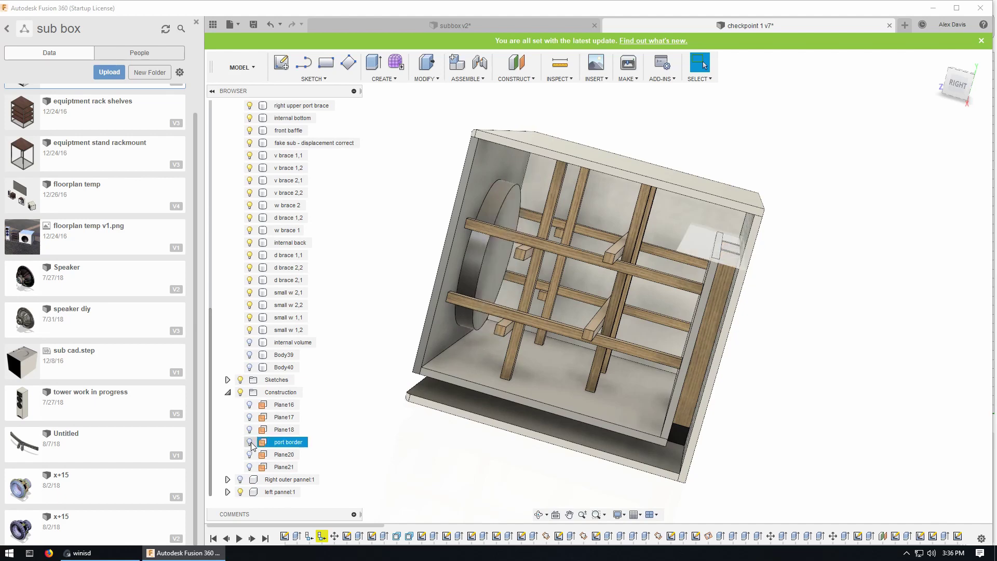
{"action": "left_click", "coordinate": [249, 456]}
{"action": "left_click", "coordinate": [249, 442]}
{"action": "scroll", "coordinate": [719, 256], "scroll_direction": "up", "scroll_amount": 5}
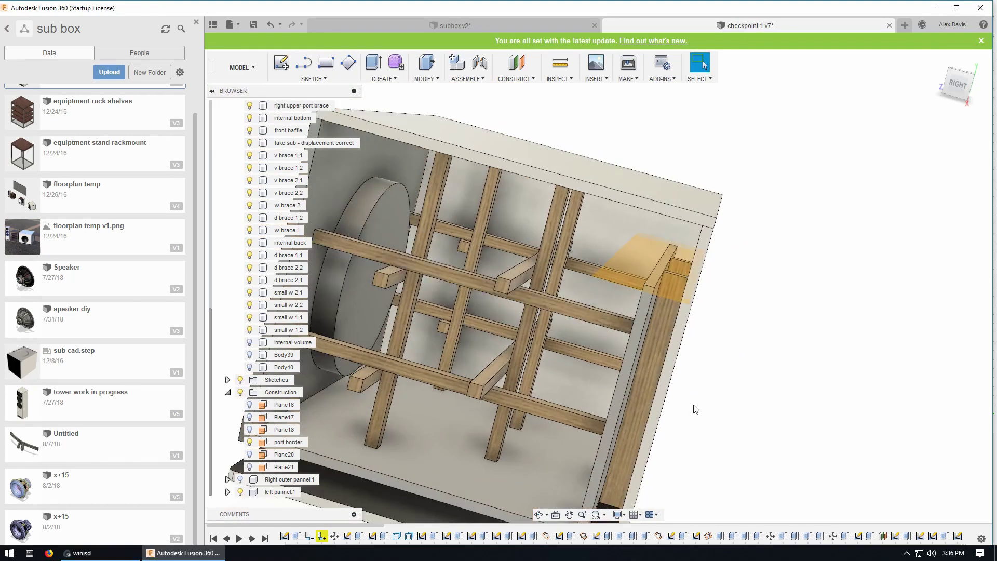
{"action": "scroll", "coordinate": [717, 416], "scroll_direction": "down", "scroll_amount": 5}
{"action": "middle_click_drag", "start_coordinate": [739, 423], "coordinate": [766, 425], "text": "shift"}
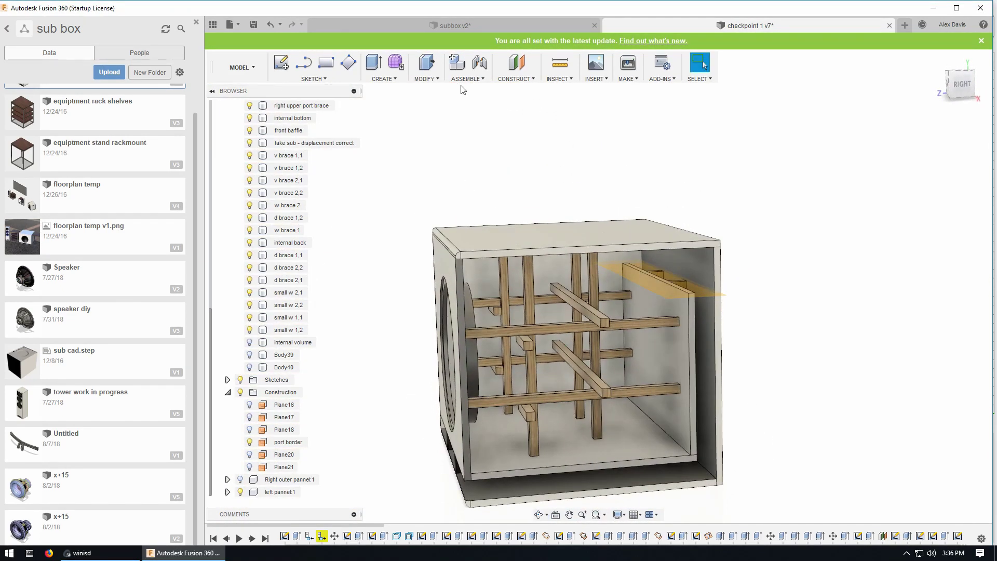
Start and cancel a Boundary Fill, then select the internal volume body in the Browser
{"action": "left_click", "coordinate": [514, 78]}
{"action": "left_click", "coordinate": [474, 79]}
{"action": "left_click", "coordinate": [416, 82]}
{"action": "left_click", "coordinate": [399, 80]}
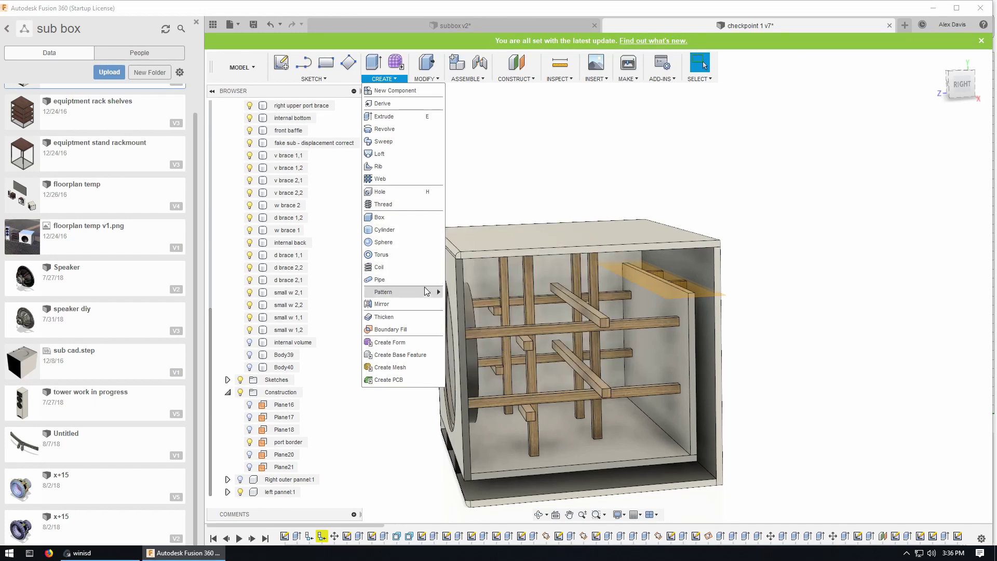
{"action": "left_click", "coordinate": [411, 331]}
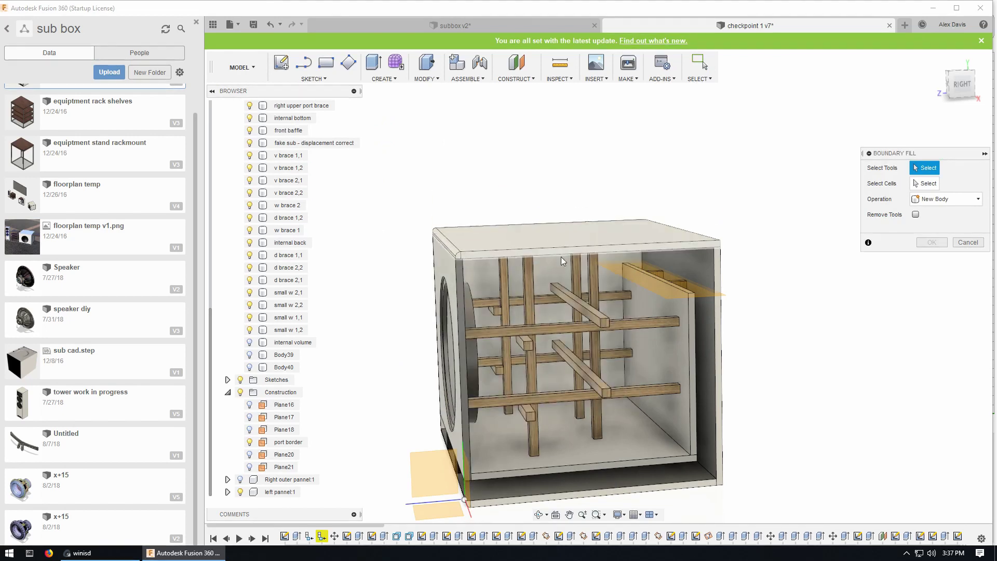
{"action": "left_click", "coordinate": [967, 242]}
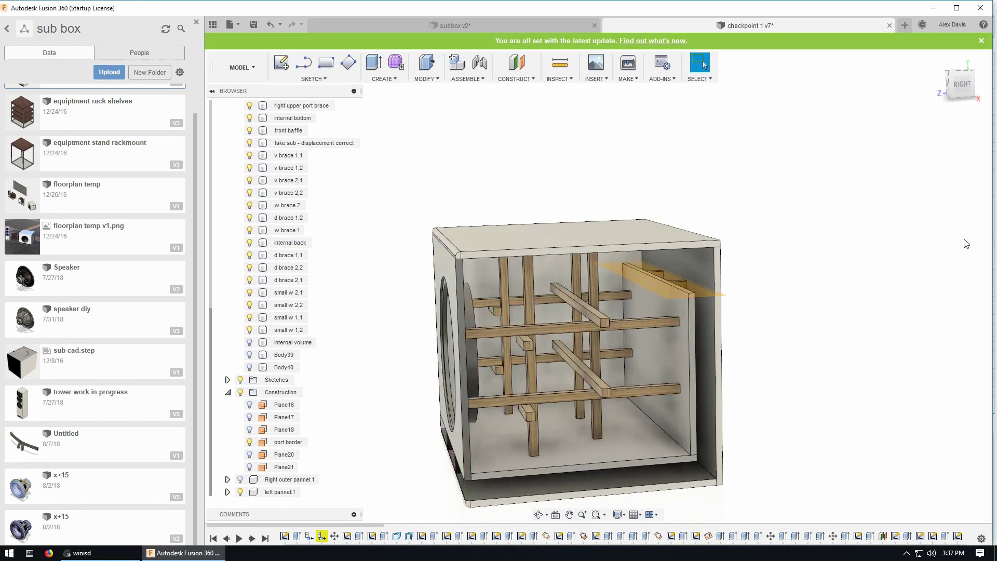
{"action": "scroll", "coordinate": [277, 340], "scroll_direction": "up", "scroll_amount": 3}
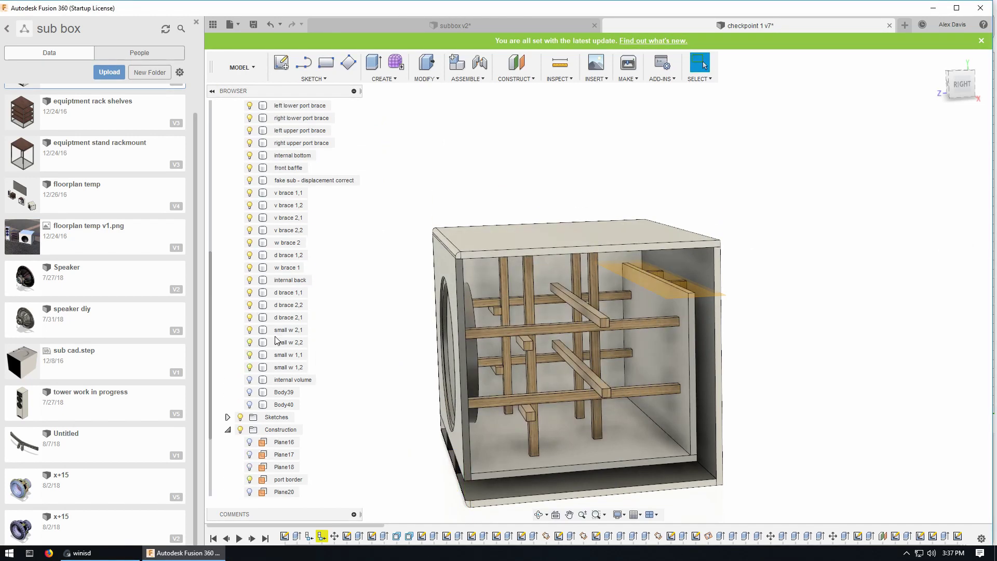
{"action": "left_click", "coordinate": [251, 380]}
{"action": "left_click", "coordinate": [250, 380]}
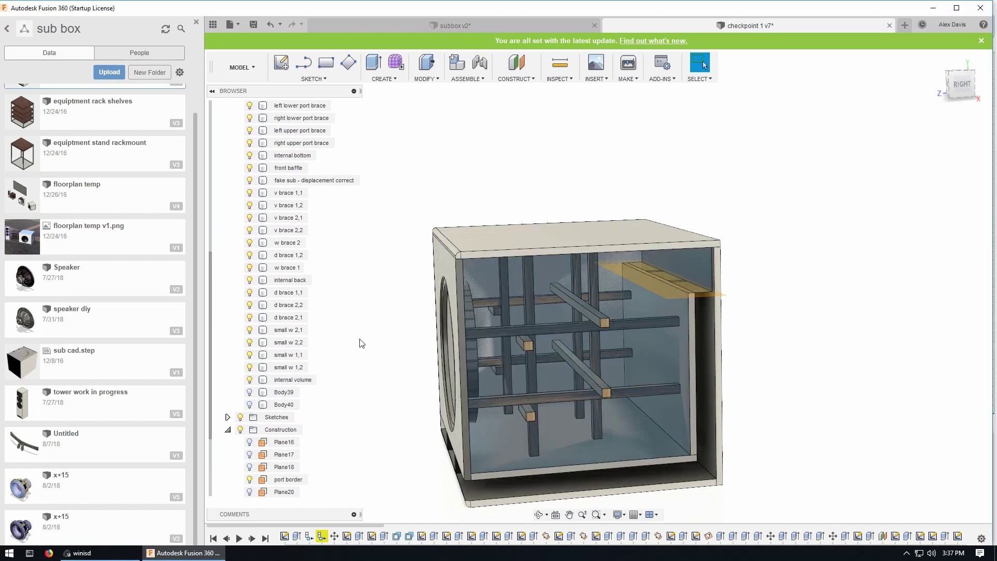
{"action": "middle_click_drag", "start_coordinate": [358, 346], "coordinate": [569, 353], "text": "shift"}
{"action": "left_click", "coordinate": [569, 353]}
{"action": "middle_click_drag", "start_coordinate": [384, 423], "coordinate": [345, 334], "text": "shift"}
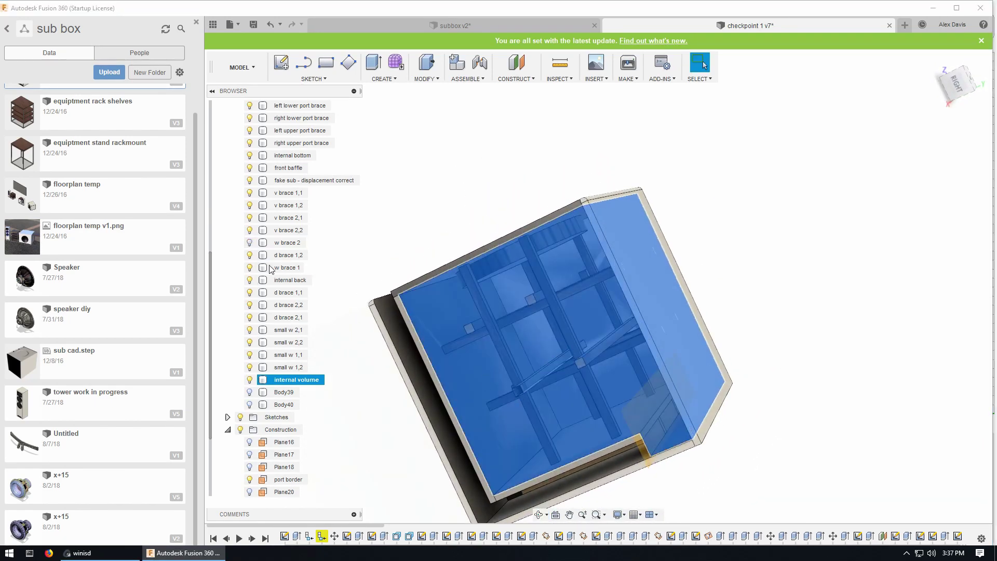
{"action": "middle_click_drag", "start_coordinate": [366, 443], "coordinate": [390, 429], "text": "shift"}
Open Properties for the internal volume body to read its 1.752E+04 in^3 volume
{"action": "right_click", "coordinate": [318, 380]}
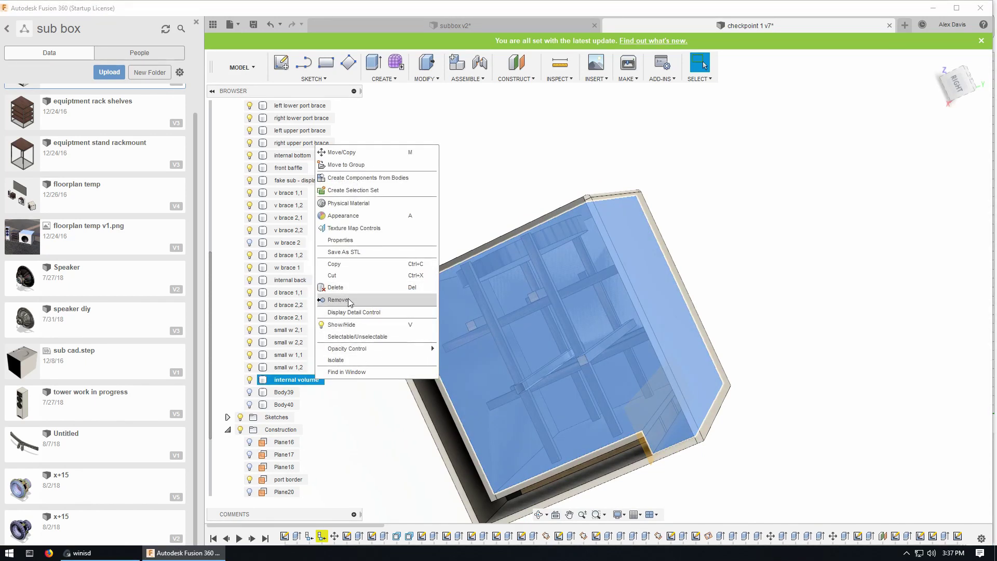
{"action": "left_click", "coordinate": [366, 240]}
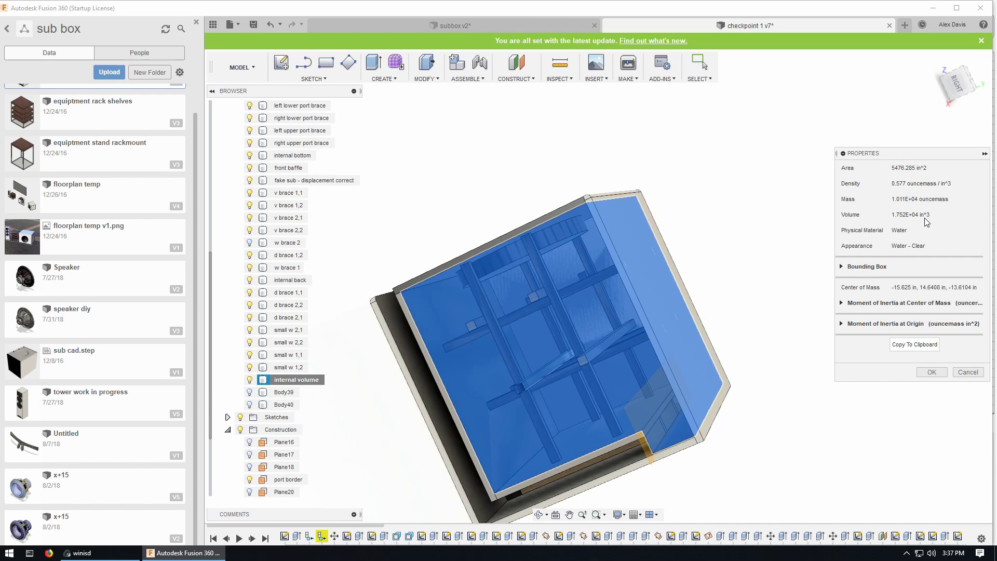
Check WinISD's Box tab for the 3.300 ft^3 volume at 19.00 Hz, then return to Fusion 360
{"action": "left_click", "coordinate": [81, 553]}
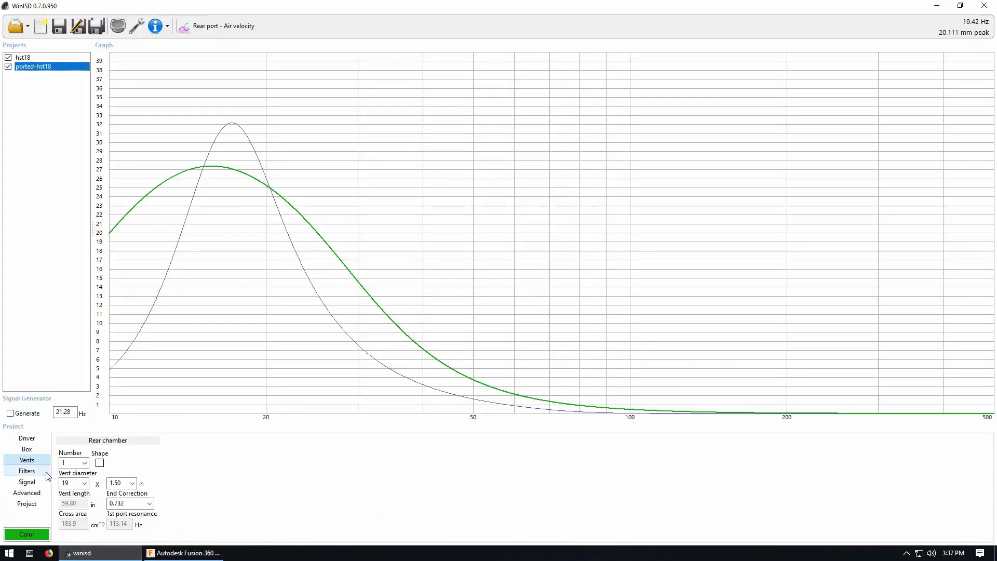
{"action": "left_click", "coordinate": [27, 449]}
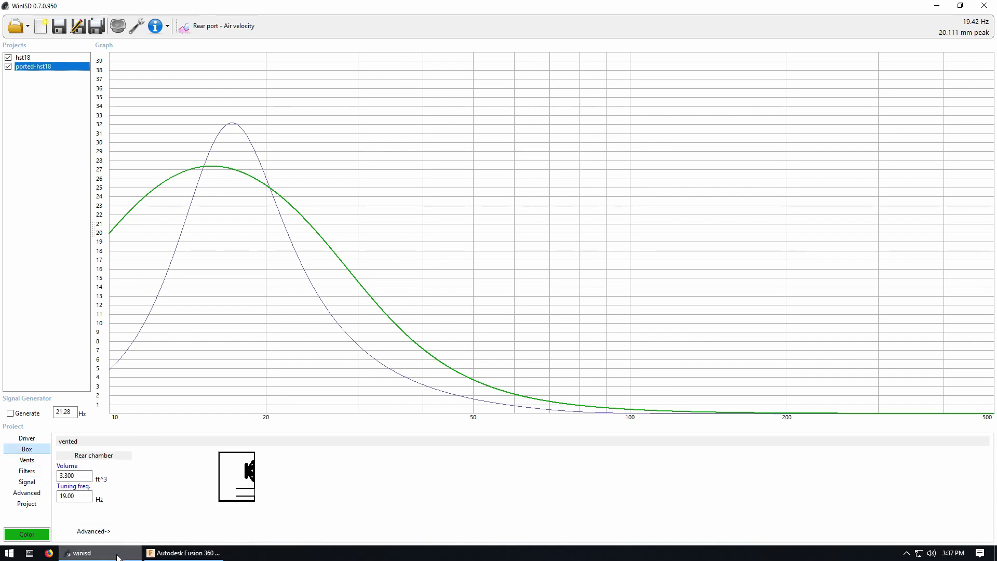
{"action": "left_click", "coordinate": [183, 553]}
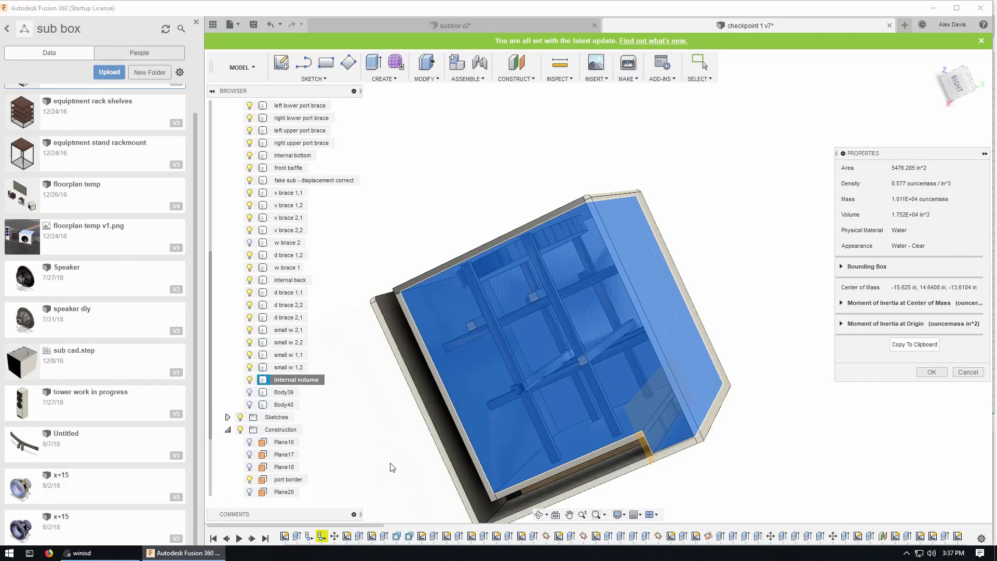
Close the Properties panel, orbit to the driver face, and clear the internal volume selection
{"action": "middle_click_drag", "start_coordinate": [400, 472], "coordinate": [412, 492], "text": "shift"}
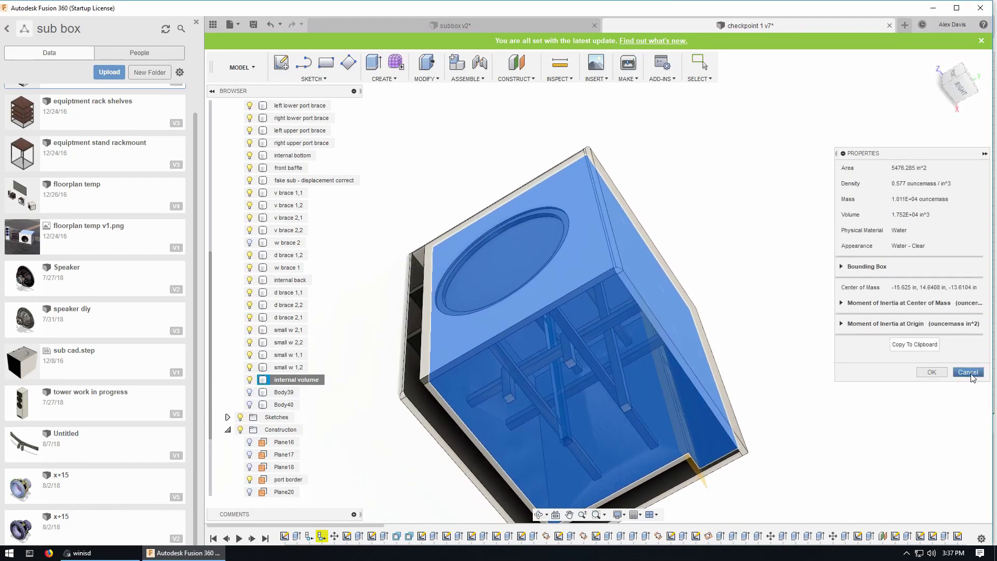
{"action": "left_click", "coordinate": [968, 373]}
{"action": "middle_click_drag", "start_coordinate": [817, 405], "coordinate": [881, 427], "text": "shift"}
{"action": "left_click", "coordinate": [835, 389]}
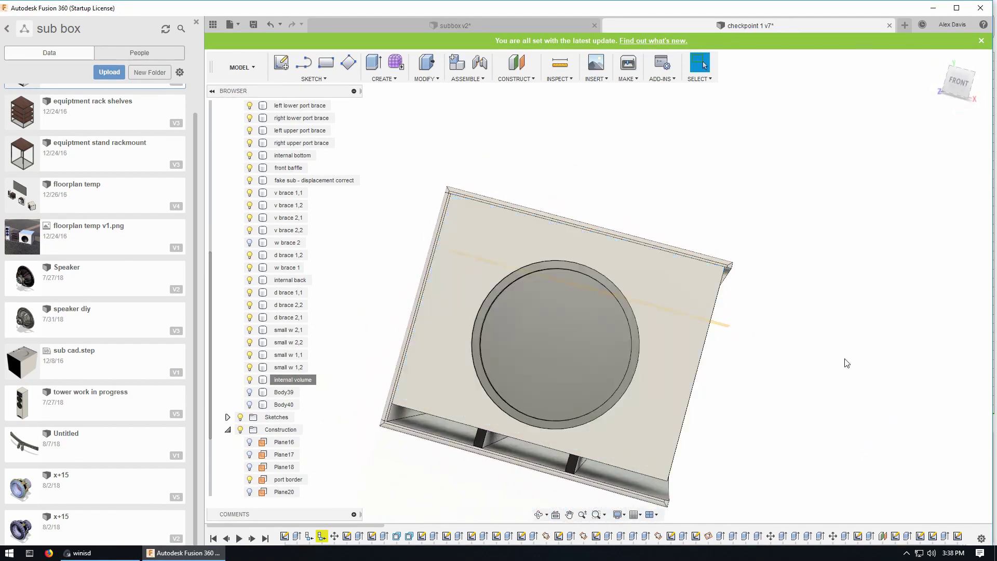
On the subbox v2 design, select the front baffle body and orbit to a near-front view
{"action": "left_click", "coordinate": [419, 26]}
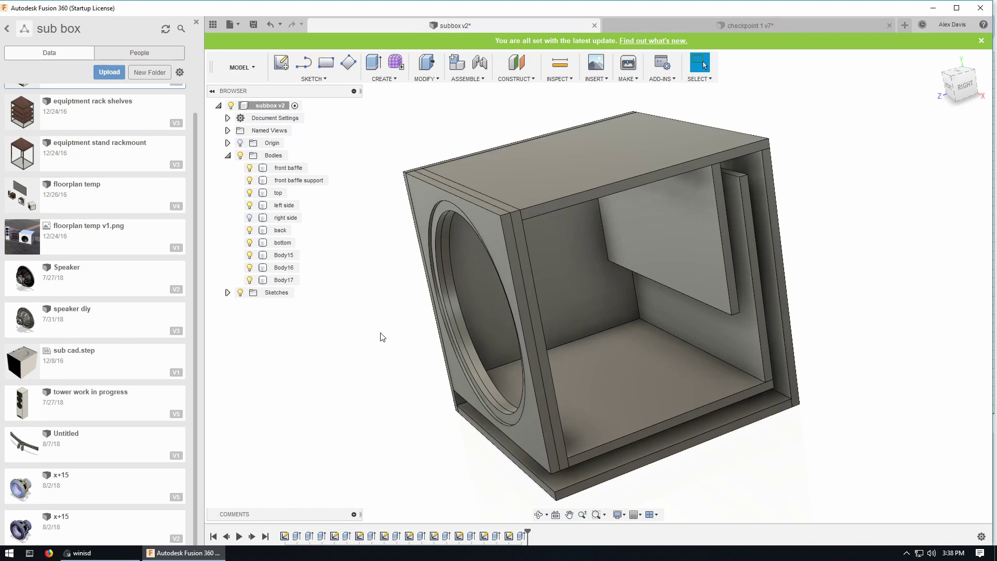
{"action": "middle_click_drag", "start_coordinate": [384, 353], "coordinate": [386, 351], "text": "shift"}
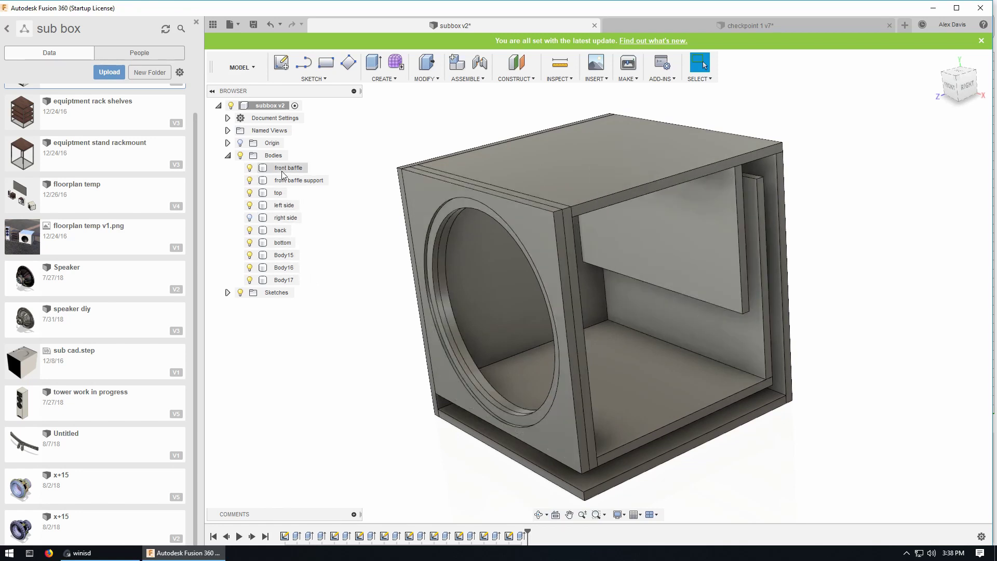
{"action": "left_click", "coordinate": [283, 170]}
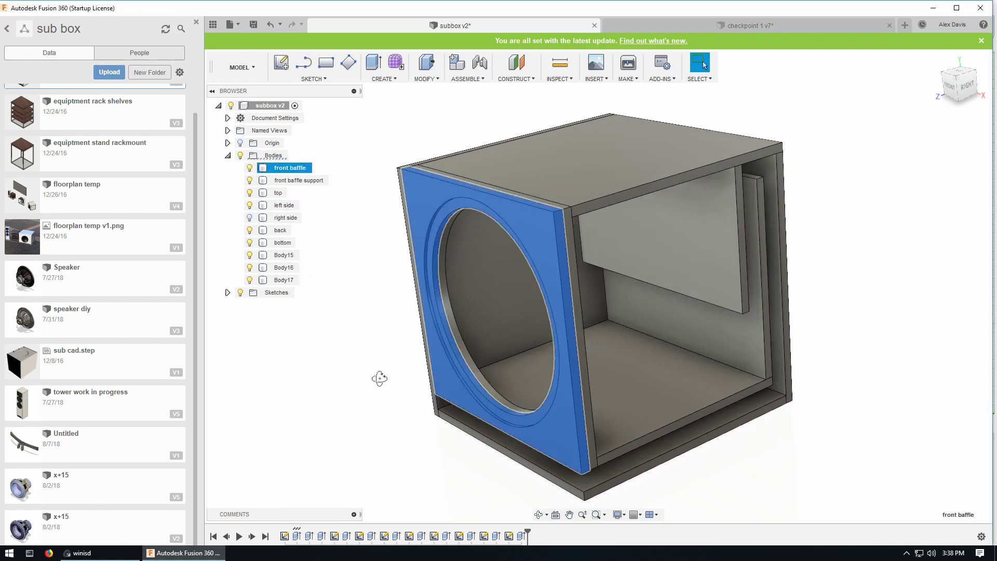
{"action": "middle_click_drag", "start_coordinate": [387, 378], "coordinate": [396, 382], "text": "shift"}
Measure the front baffle's width between its top corners: 20.75 in
{"action": "left_click", "coordinate": [561, 63]}
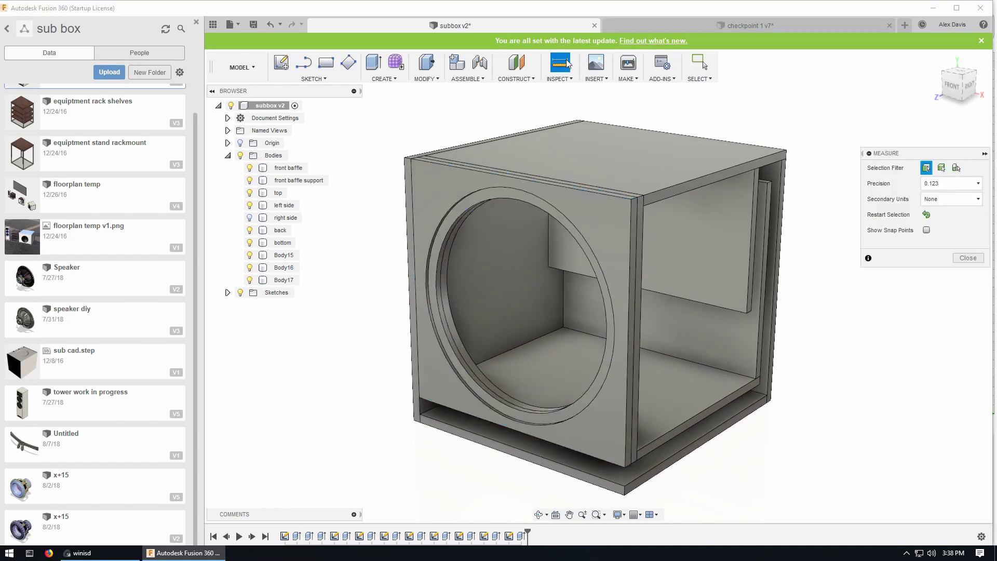
{"action": "scroll", "coordinate": [420, 176], "scroll_direction": "up", "scroll_amount": 5}
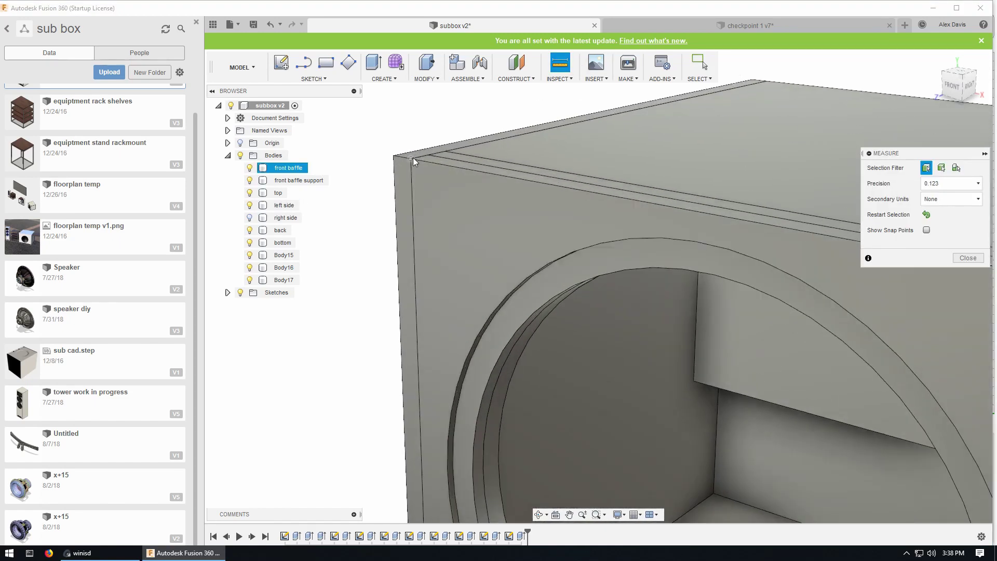
{"action": "left_click", "coordinate": [410, 160]}
{"action": "scroll", "coordinate": [574, 327], "scroll_direction": "down", "scroll_amount": 3}
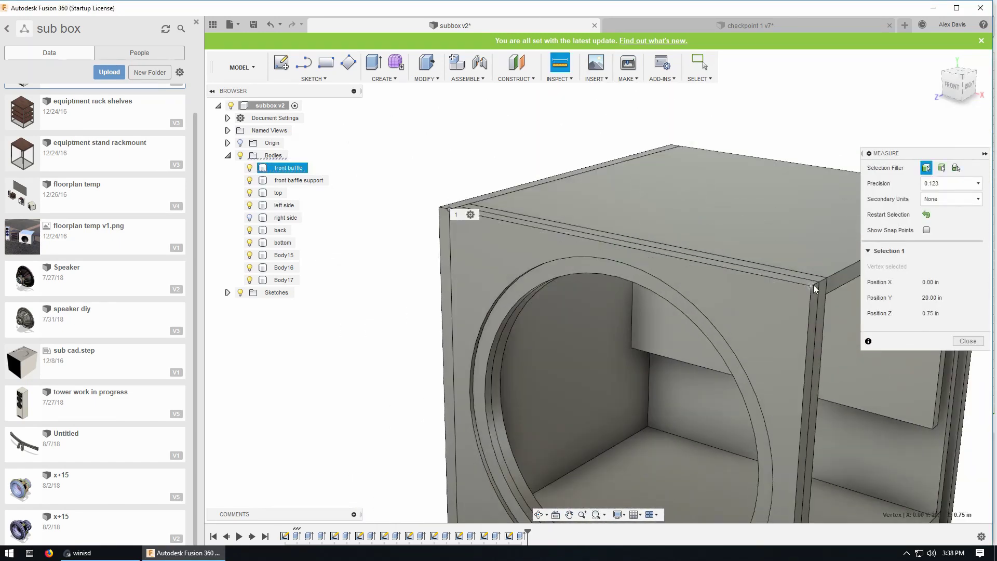
{"action": "left_click", "coordinate": [811, 284]}
{"action": "middle_click_drag", "start_coordinate": [428, 323], "coordinate": [361, 224]}
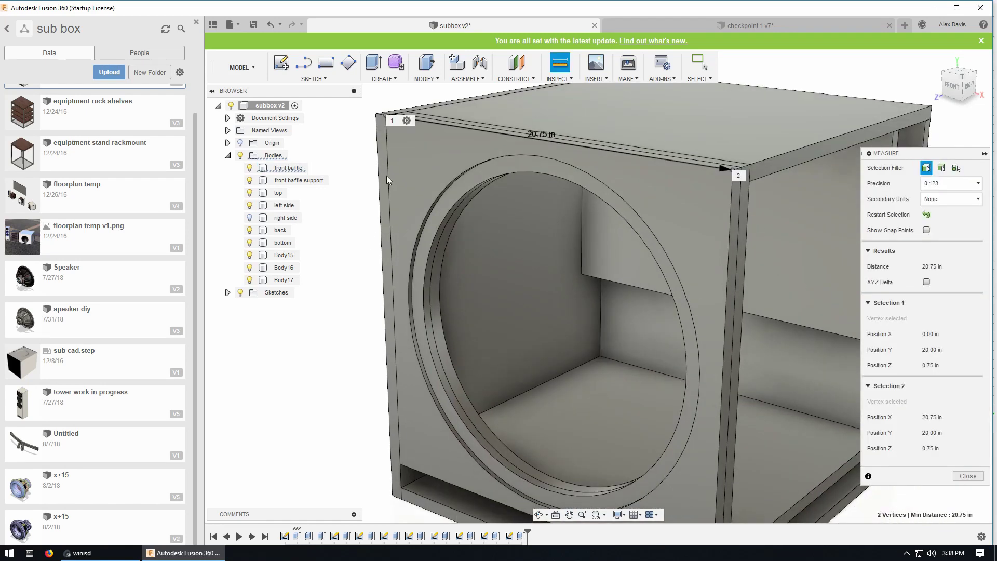
Measure the baffle's height from top-right to bottom corner: 20.00 in
{"action": "left_click", "coordinate": [726, 186]}
{"action": "left_click", "coordinate": [733, 173]}
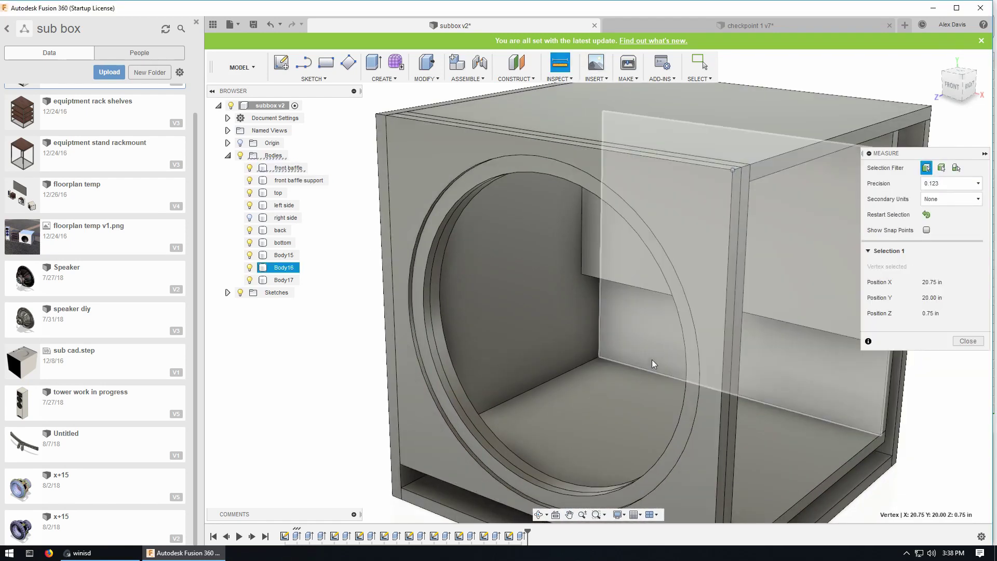
{"action": "middle_click_drag", "start_coordinate": [651, 362], "coordinate": [630, 238]}
{"action": "left_click", "coordinate": [669, 339]}
{"action": "middle_click_drag", "start_coordinate": [658, 325], "coordinate": [561, 366]}
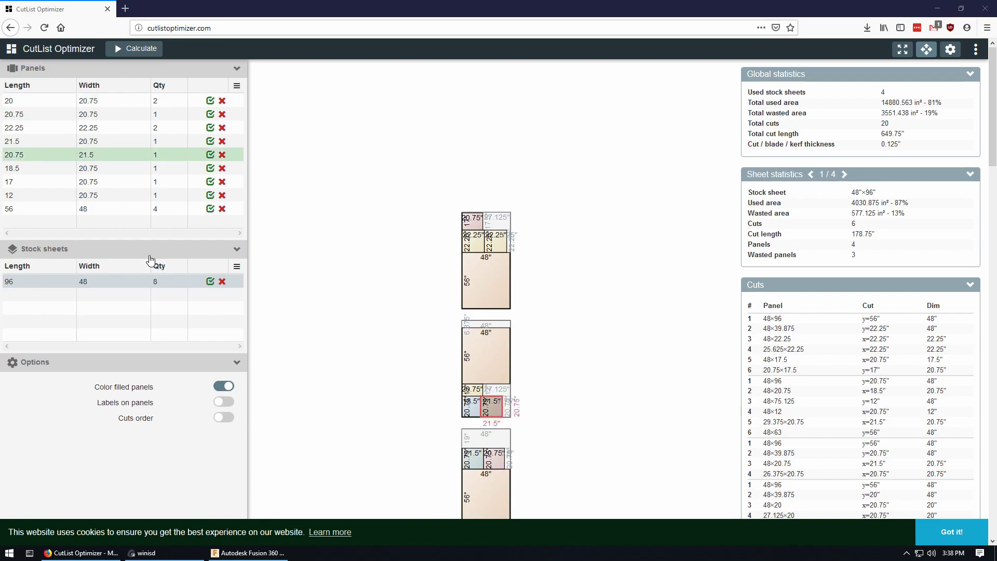
Zoom into CutList Optimizer's first 48x96 sheet, showing the 56x48, 22.25 and 20.75x17 panels at 87%
{"action": "left_click", "coordinate": [247, 553]}
{"action": "middle_click_drag", "start_coordinate": [320, 395], "coordinate": [301, 390], "text": "shift"}
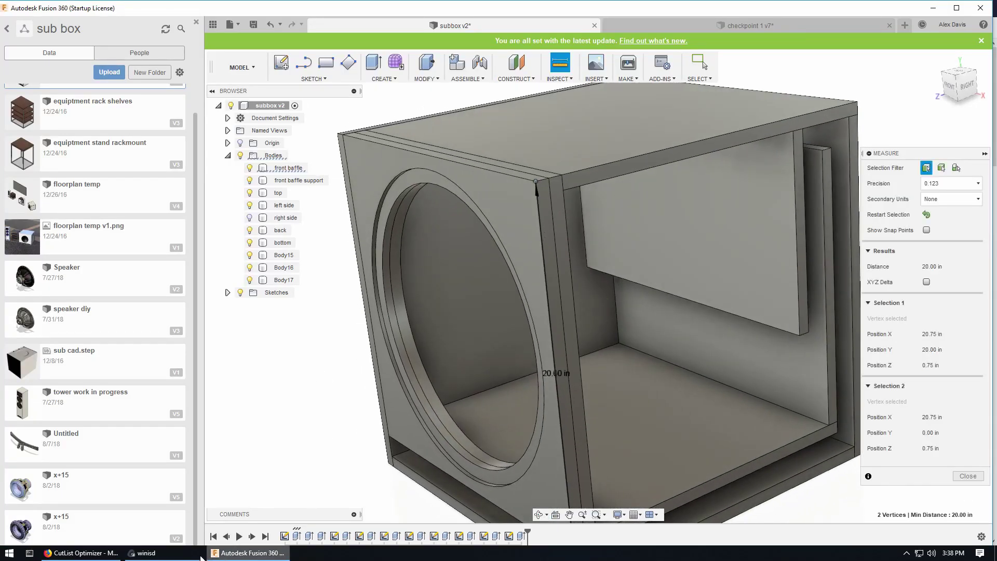
{"action": "mouse_move", "coordinate": [161, 557]}
{"action": "left_click", "coordinate": [80, 553]}
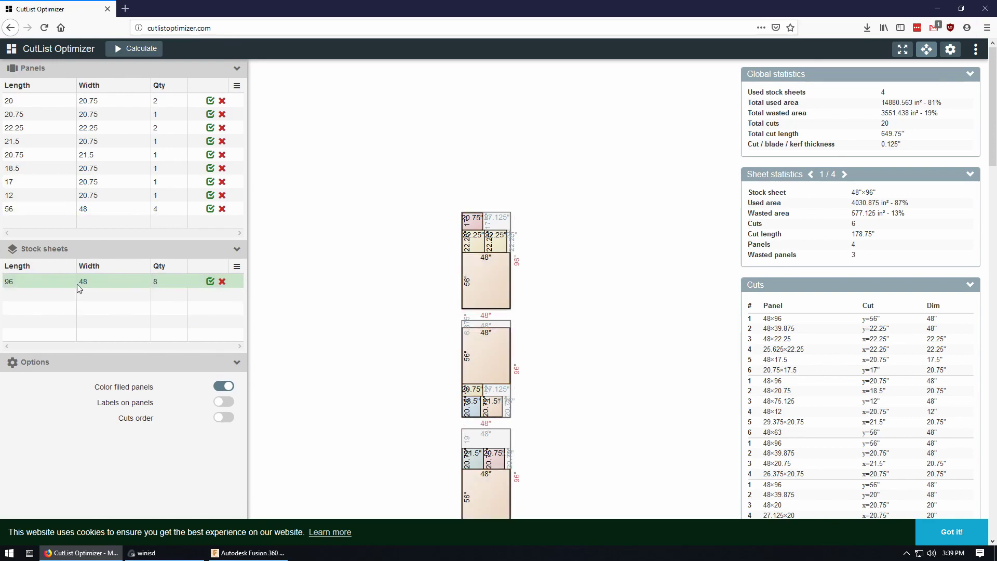
{"action": "scroll", "coordinate": [406, 290], "scroll_direction": "down", "scroll_amount": 2}
{"action": "scroll", "coordinate": [407, 293], "scroll_direction": "up", "scroll_amount": 2}
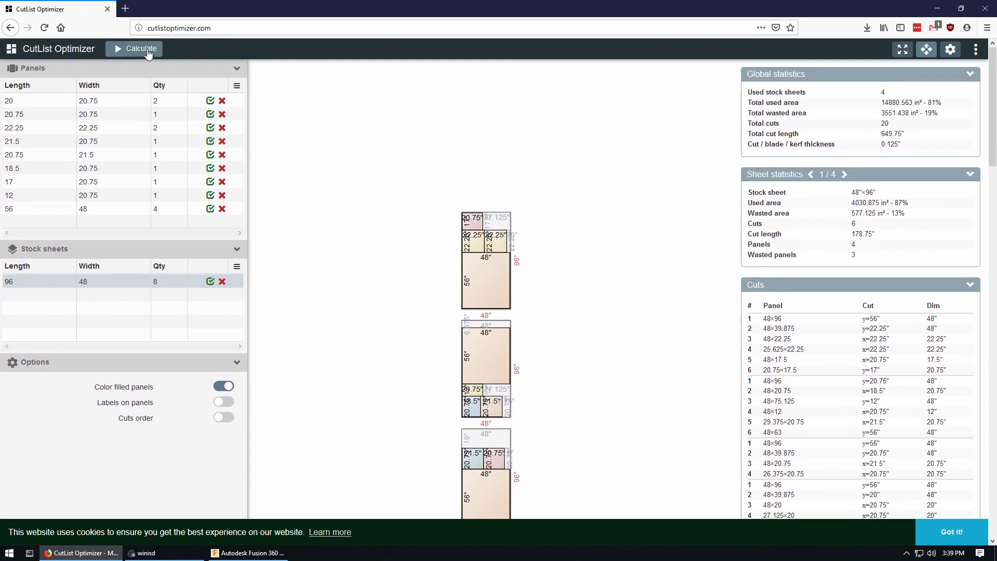
{"action": "scroll", "coordinate": [527, 257], "scroll_direction": "up", "scroll_amount": 3}
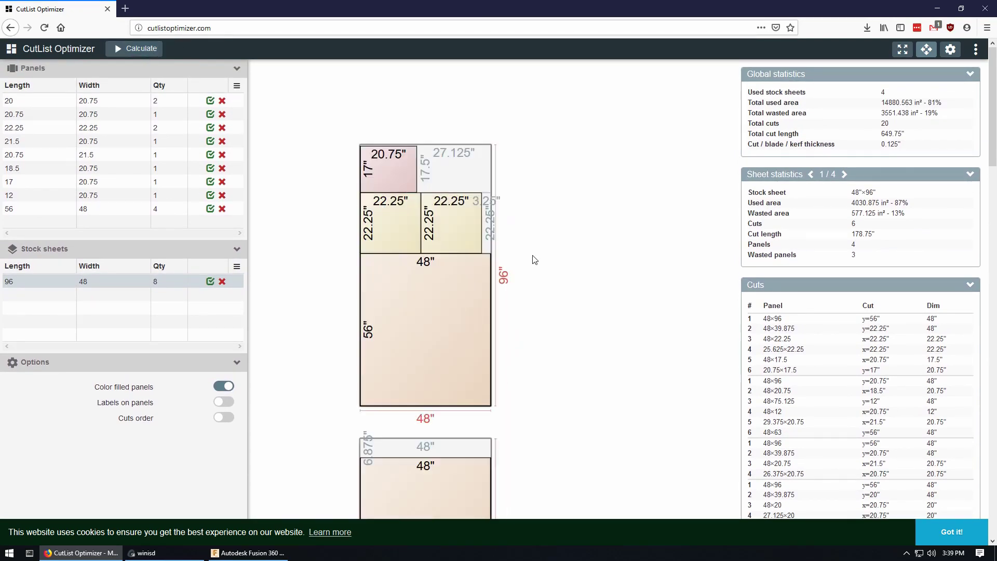